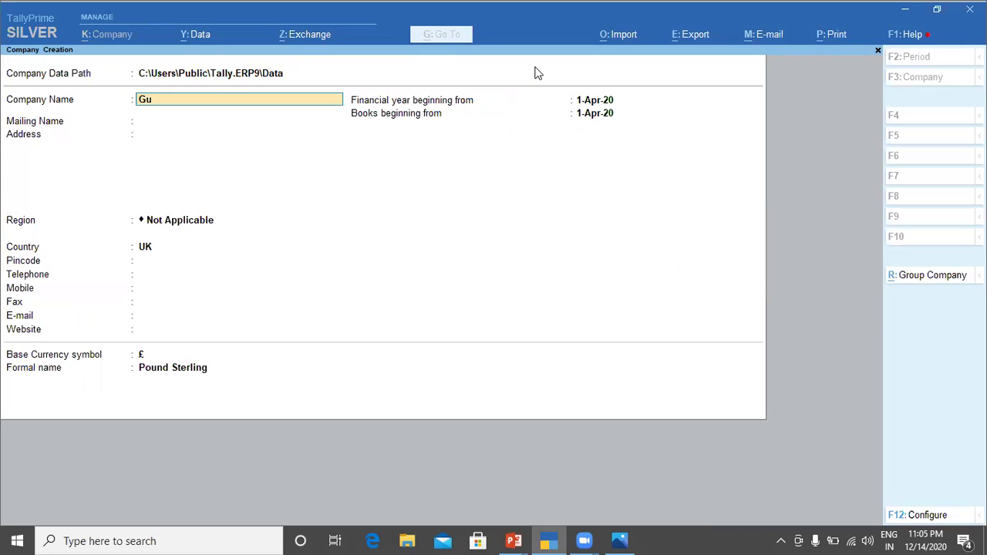
Name the new company Gita Bisk N Farms and keep the same mailing name
key(BackSpace)
text(ita Bisk N Farms)
key(Return)
key(Return)
Fill in the company's postal address on two lines, with the postal code after the state
text(ABC Market, Gurgaon)
key(Return)
text(Haryana)
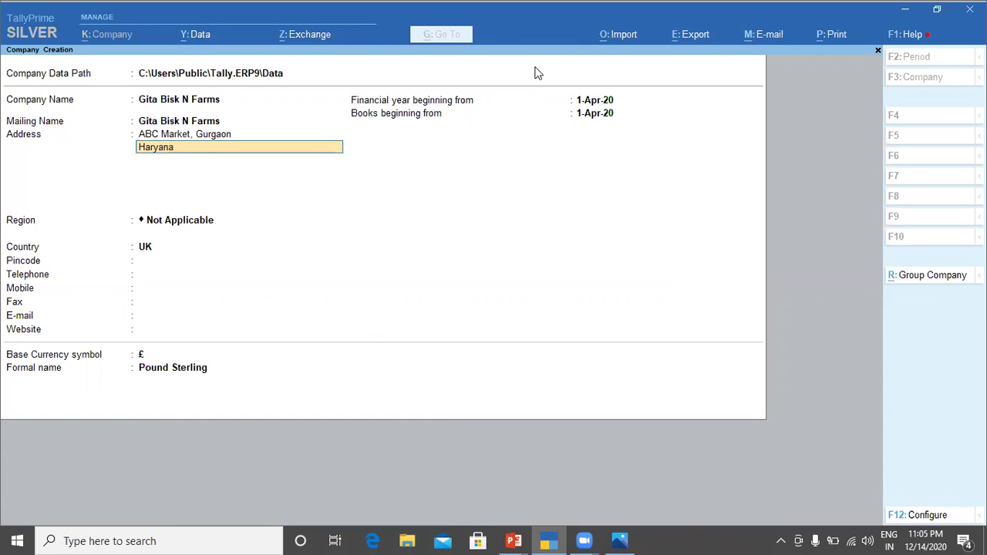
text( - 122002)
key(Return)
key(Return)
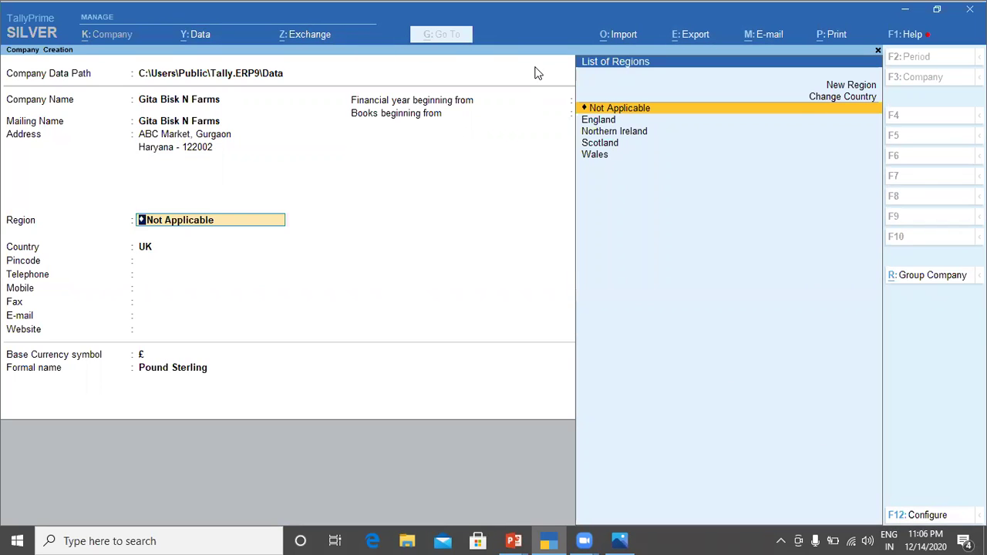
Change the company's country to India and set its state to Haryana
key(Up)
key(Return)
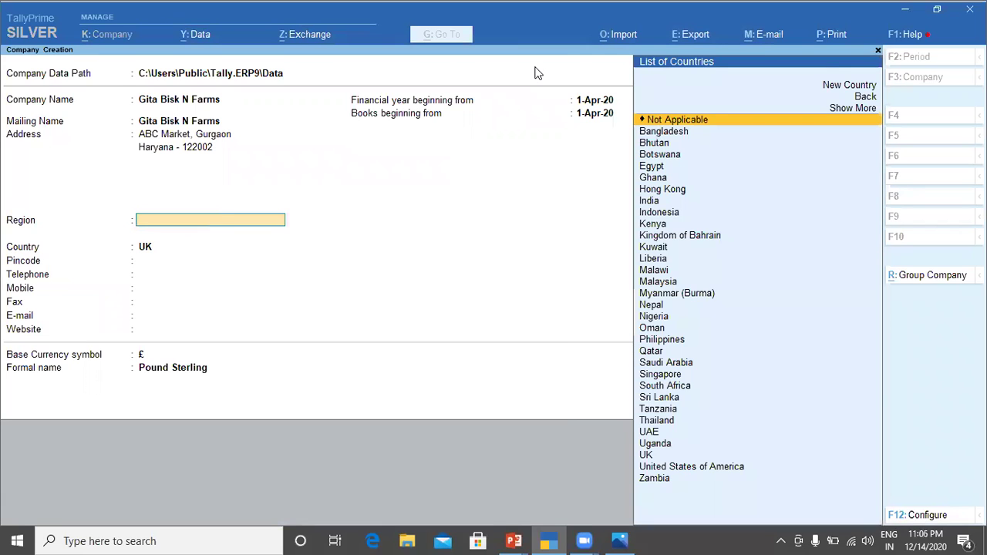
text(India)
key(Return)
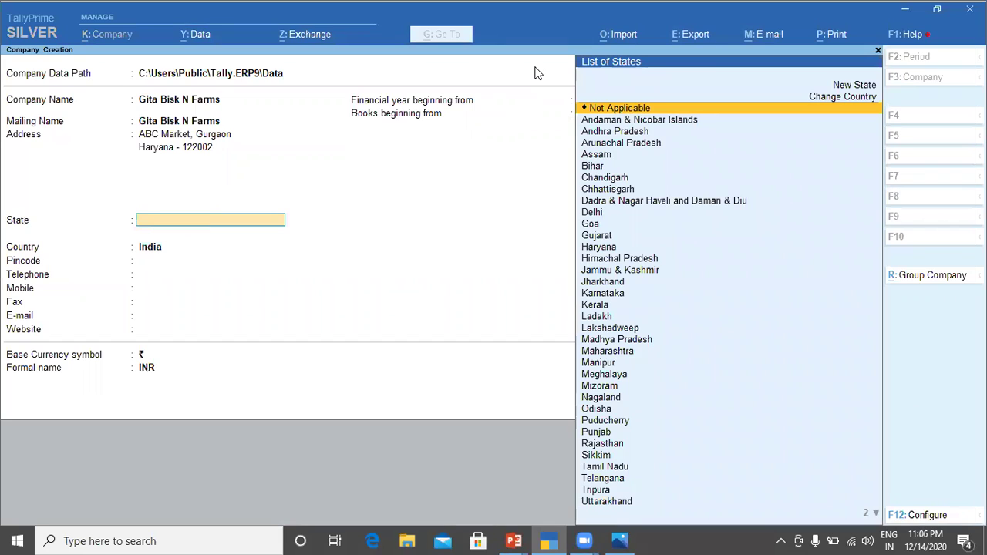
text(Har)
key(Return)
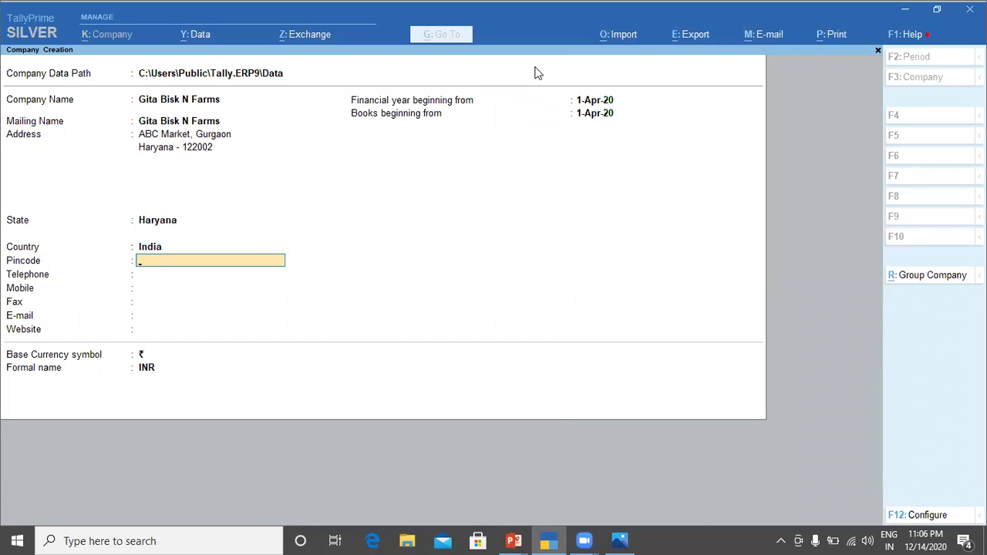
Enter the company's pincode, leave the other contact fields empty, and create the company with INR as currency
text(122002)
key(Return)
key(Return)
key(Return)
key(Return)
key(Return)
key(Return)
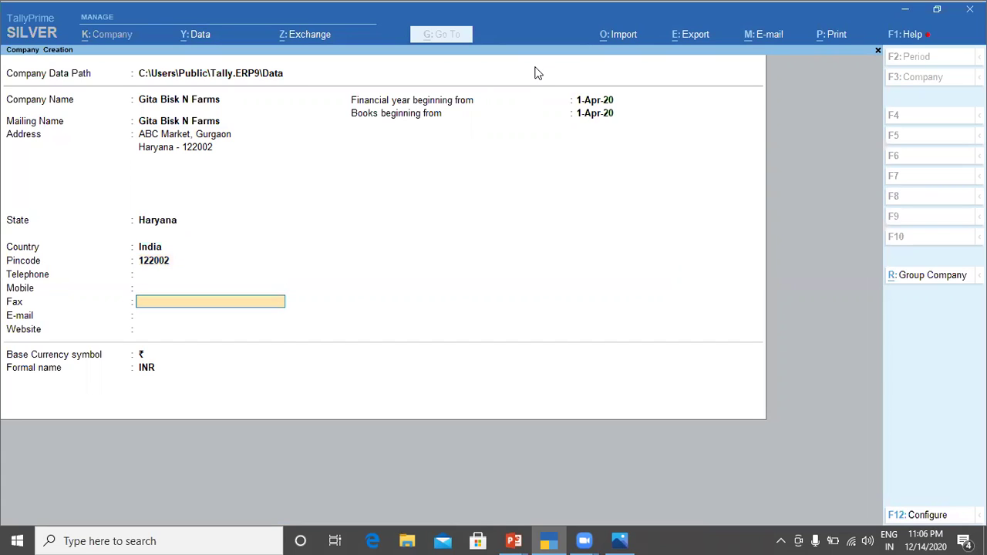
key(Return)
key(Return)
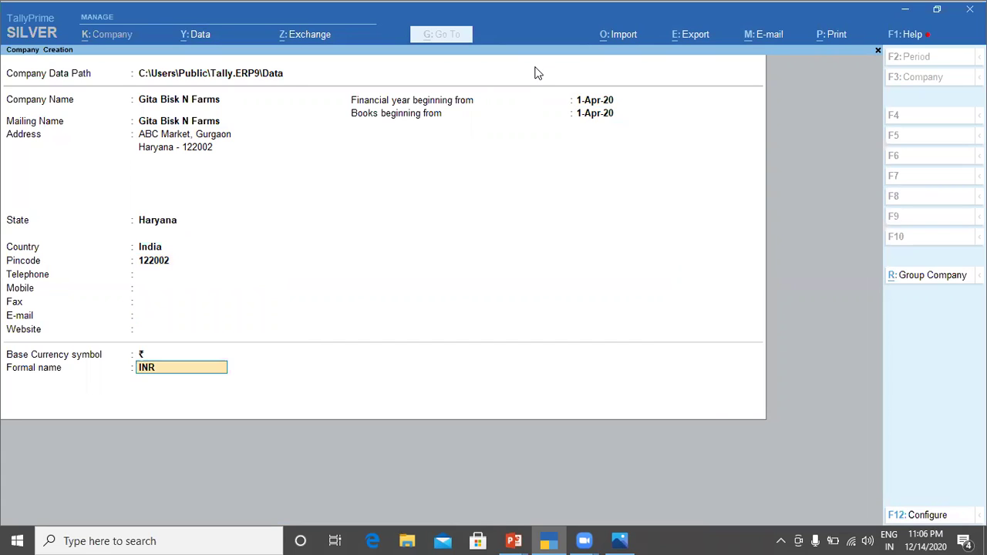
key(Return)
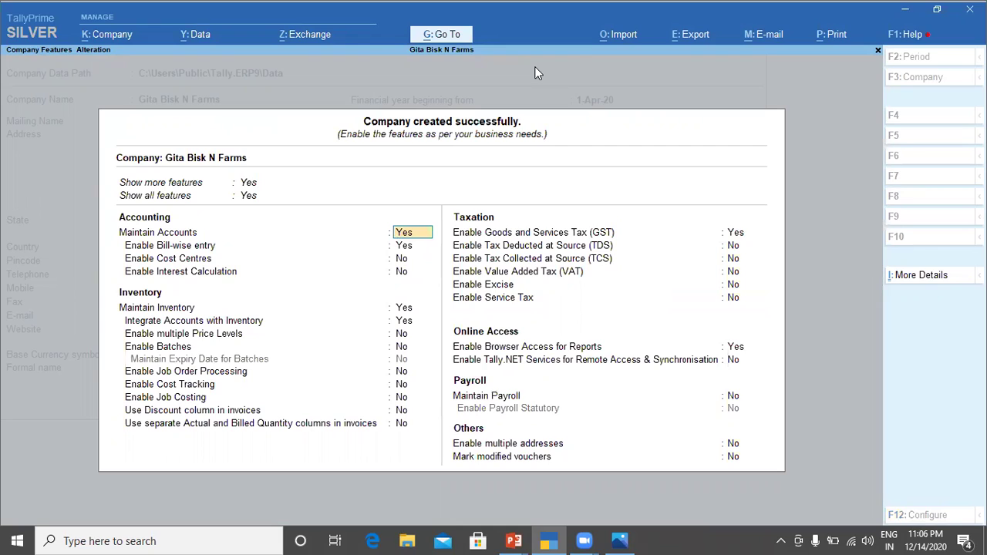
Keep the default accounting and inventory features, leave GST enabled, and accept Regular registration applicable from 1-Apr-20
key(Down)
key(Down)
key(Down)
key(Down)
key(Down)
key(Down)
key(Down)
key(Down)
key(Down)
key(Down)
key(Down)
key(Down)
key(Down)
key(Down)
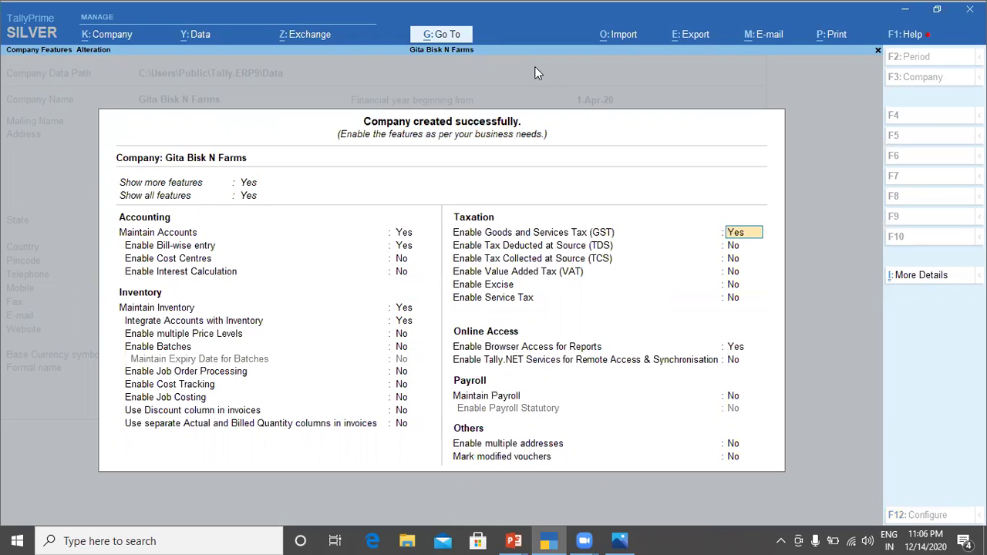
key(Return)
key(Return)
key(Return)
key(Return)
Check the company's tax number on the presentation slide and enter a GSTIN in TallyPrime's GST details
key(alt+Tab)
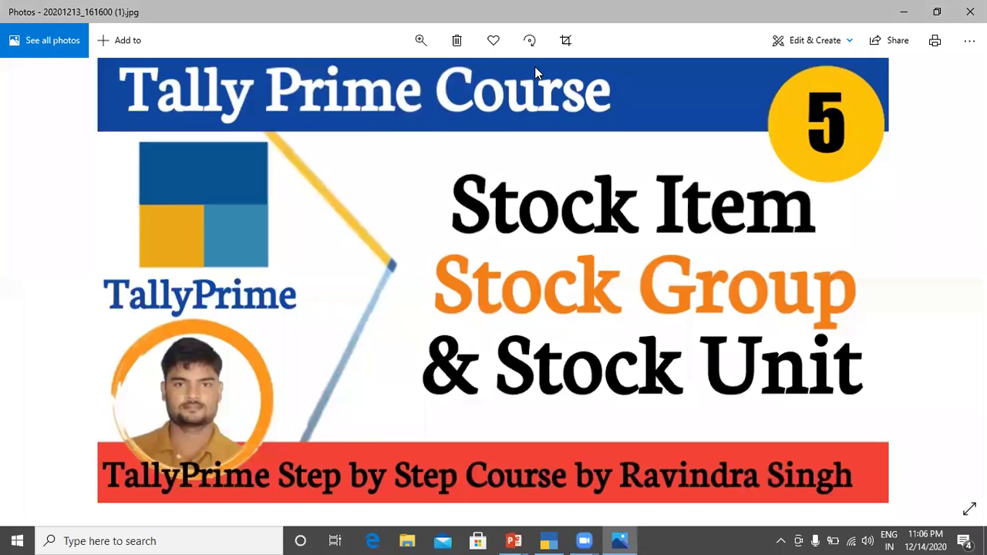
key(alt+Tab)
key(Tab)
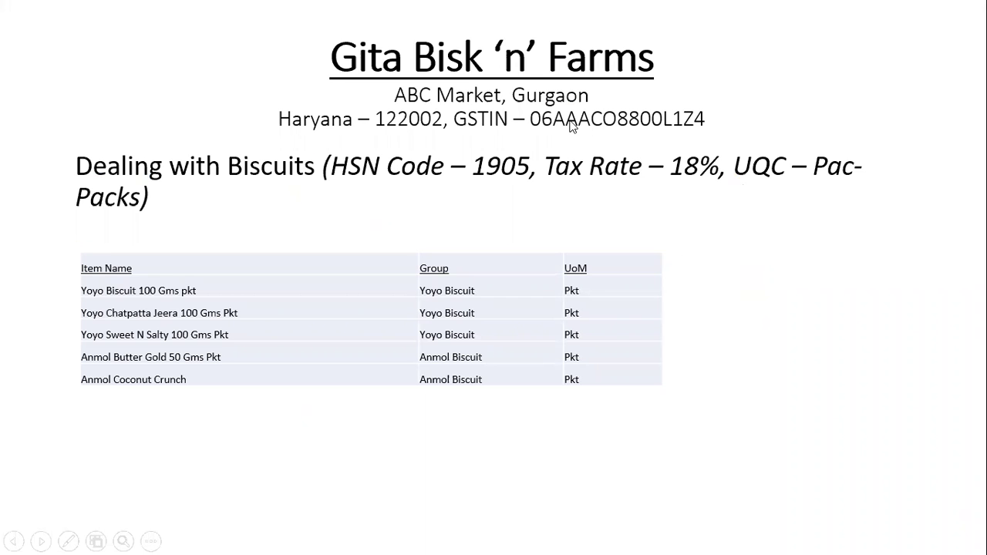
key(alt+Tab)
key(alt+Tab)
key(Tab)
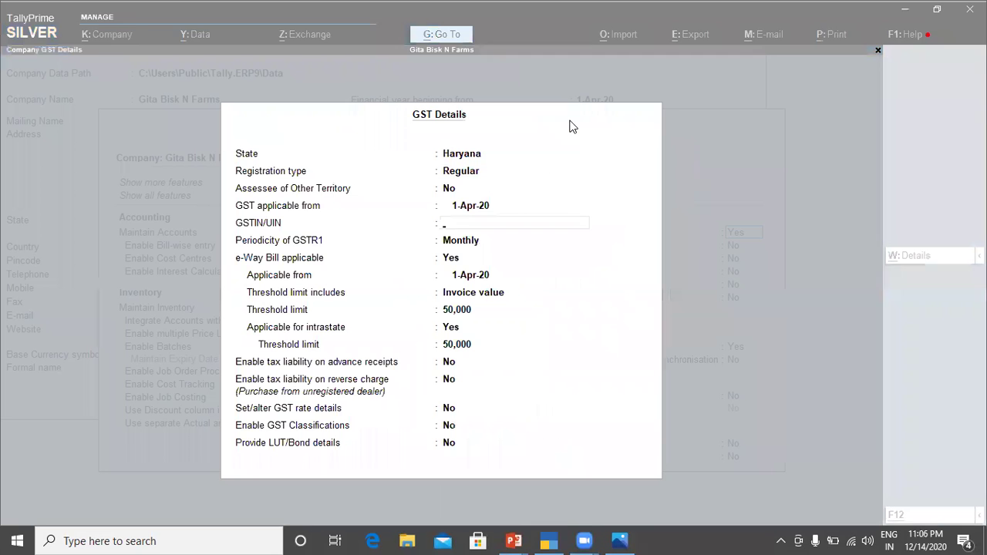
text(06)
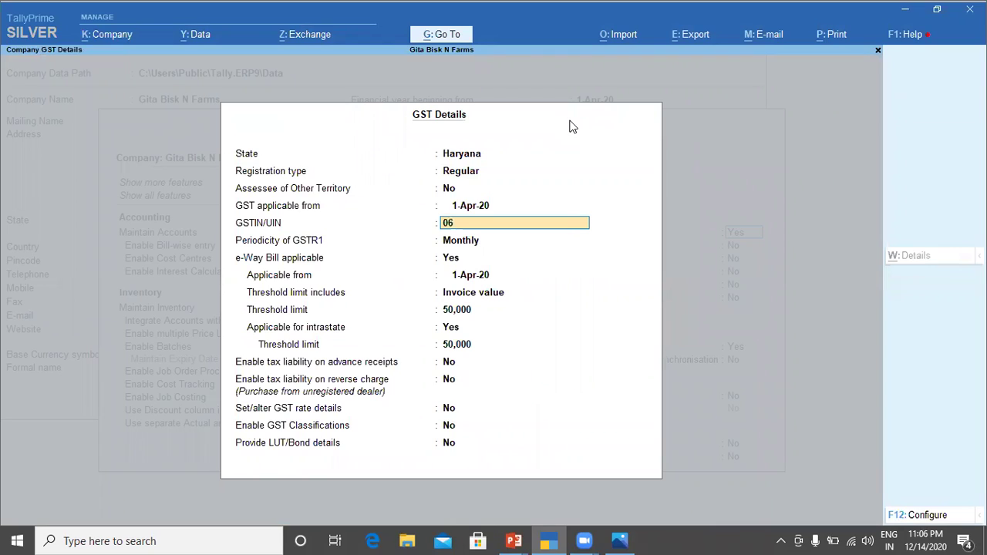
text(AAACO1234C1ZF)
key(Return)
key(Return)
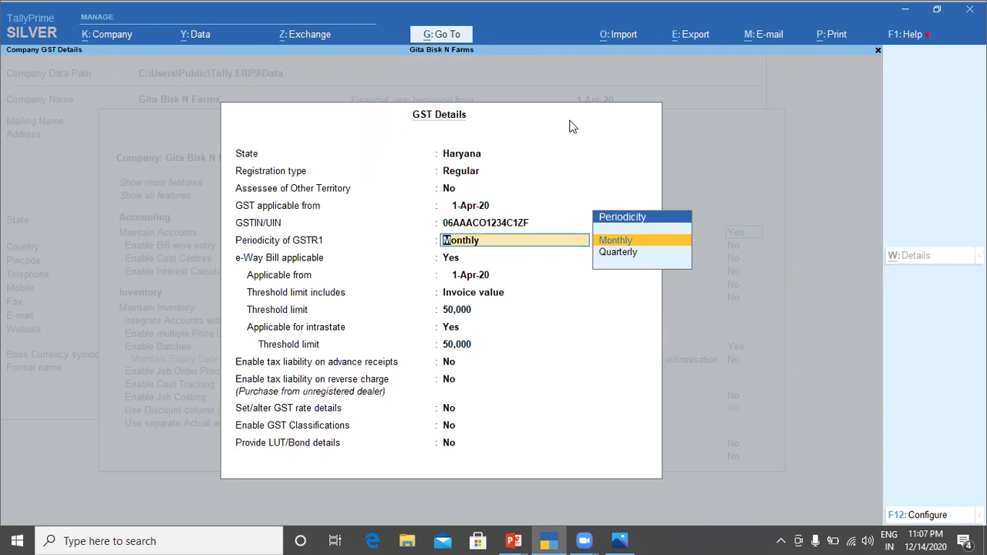
Accept the GST details with Monthly GSTR1 periodicity, e-Way Bill applicable from 1-Apr-20, and threshold limits of 50,000
key(Return)
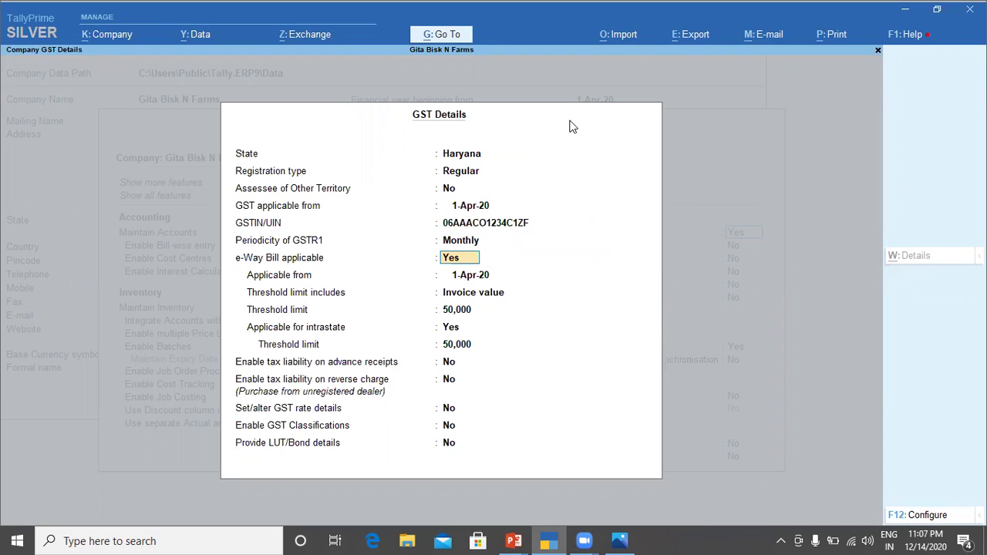
key(Return)
key(Return)
key(Return)
key(Return)
key(Return)
key(Return)
key(Return)
key(Return)
key(Return)
key(Return)
key(Return)
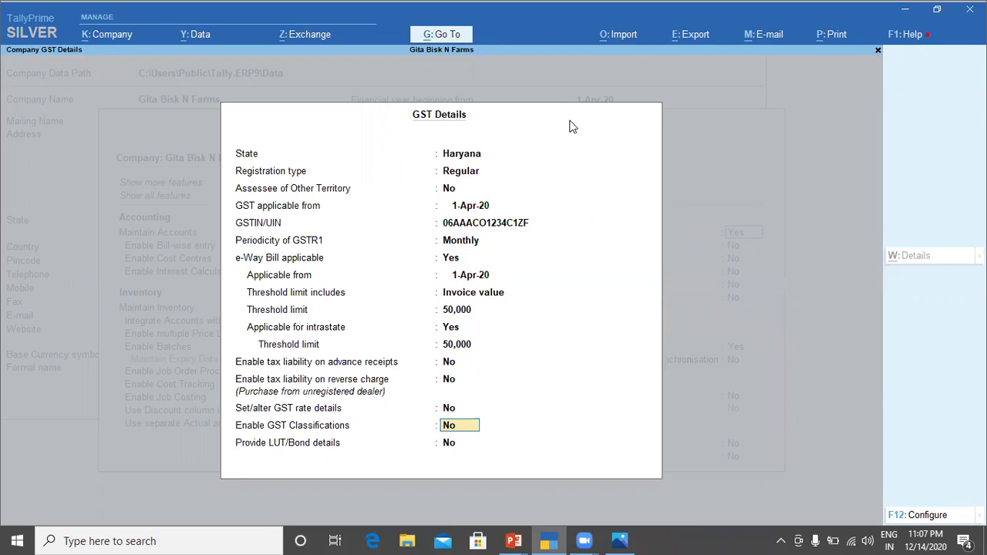
key(Return)
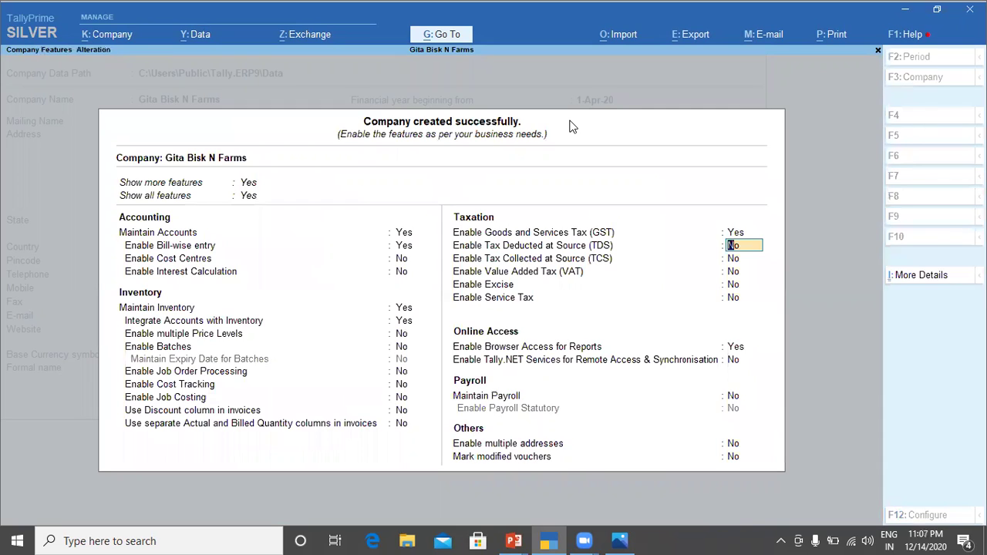
Accept the remaining taxation, online access, payroll and other features at their defaults and save the company features
key(Return)
key(Return)
key(Return)
key(Return)
key(Return)
key(Return)
key(Return)
key(Return)
key(Return)
key(Return)
key(Return)
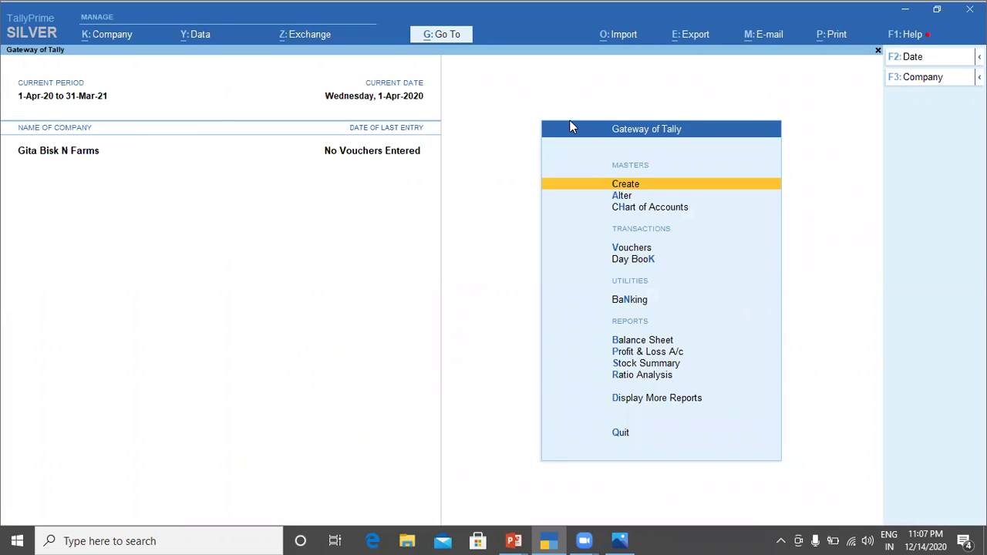
Switch to the presentation slide to review the biscuit items, groups, units and tax details, and return to TallyPrime
key(alt+Tab)
key(alt+Tab)
key(alt+Tab)
key(Tab)
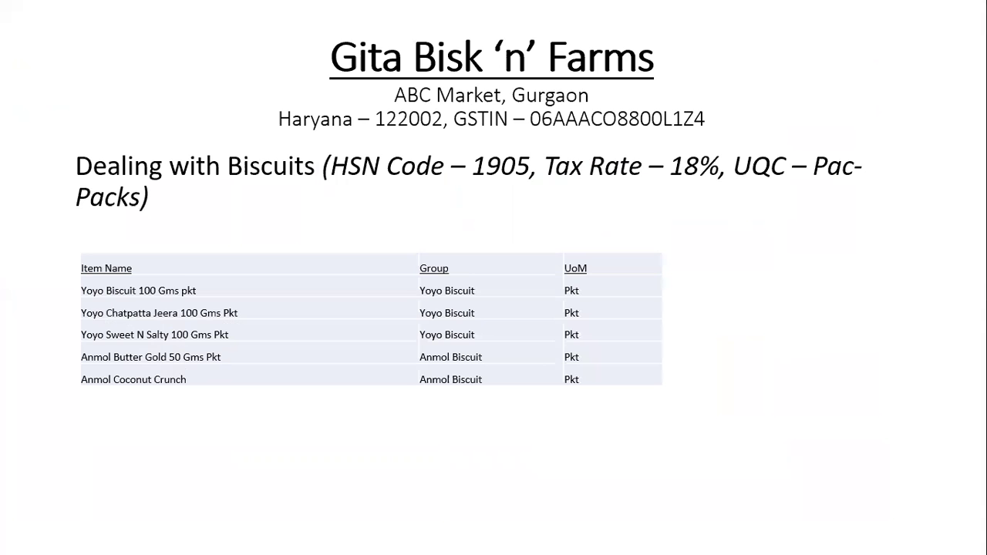
key(alt+Tab)
key(alt+Tab)
key(alt+Tab)
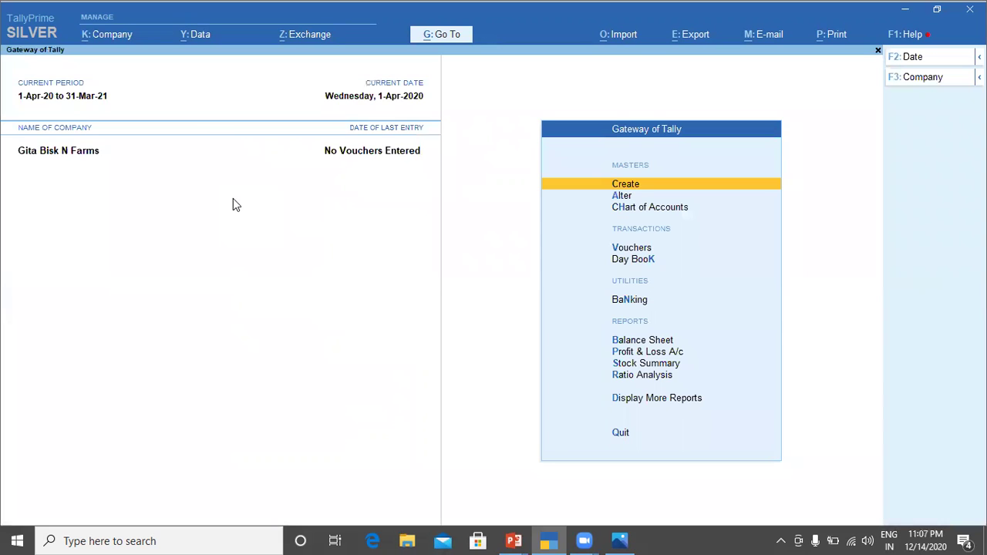
Start a new stock group named Biscuits under Primary, with the adding of item quantities set to No
key(Return)
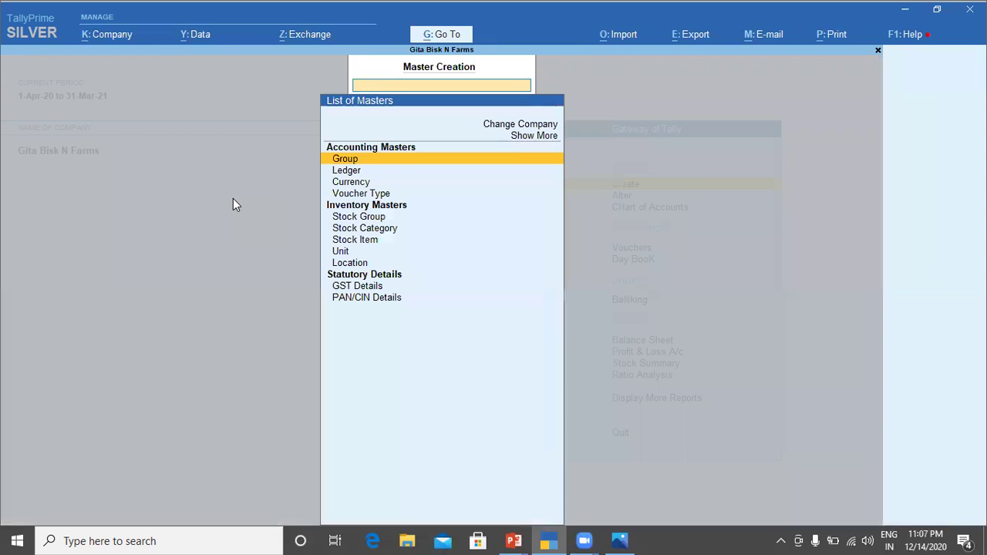
key(Down)
key(Down)
key(Down)
key(Down)
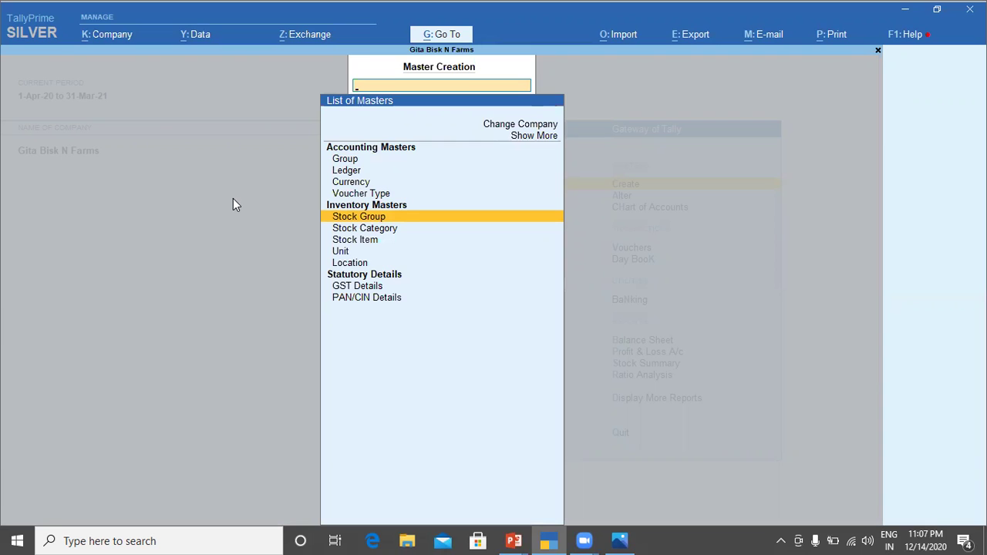
key(Return)
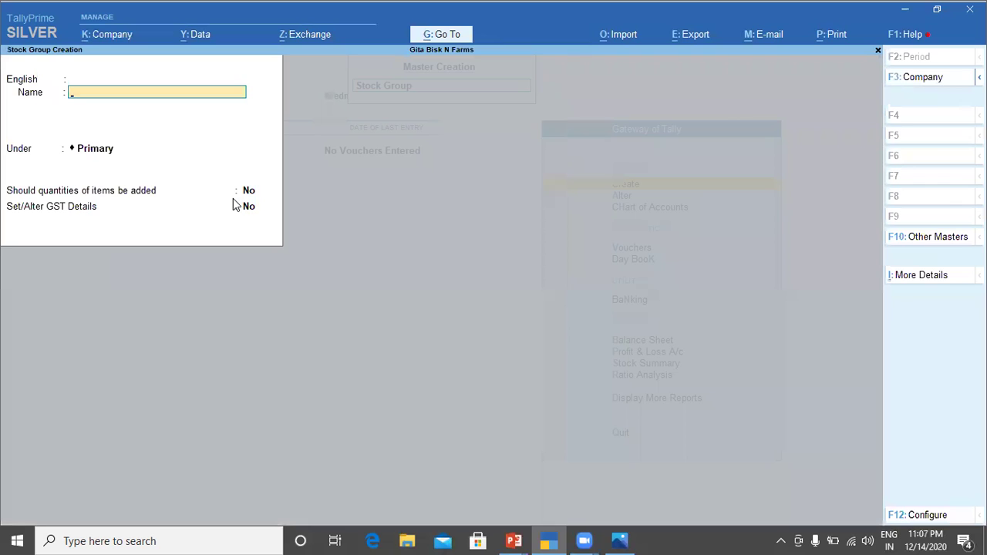
text(Biscuit)
key(Return)
key(Return)
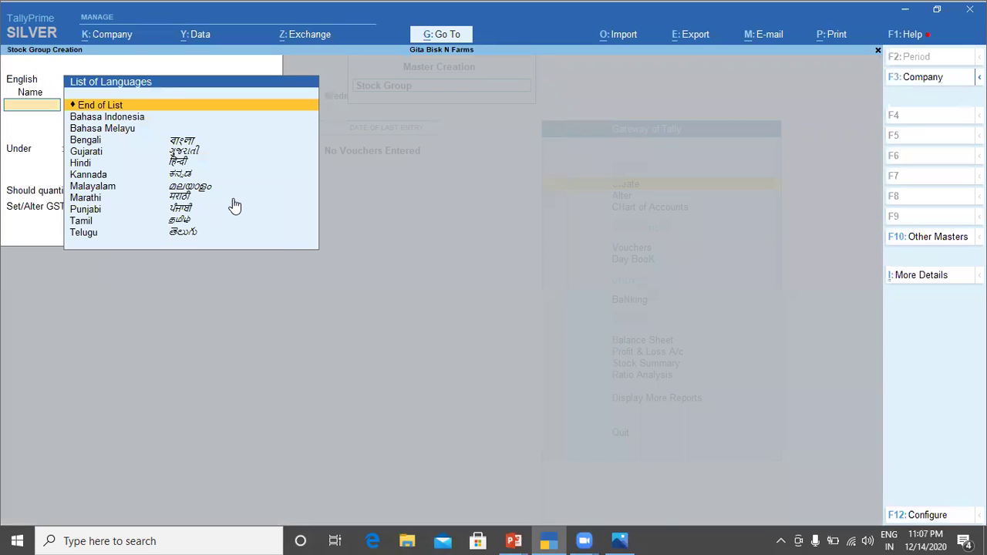
key(Return)
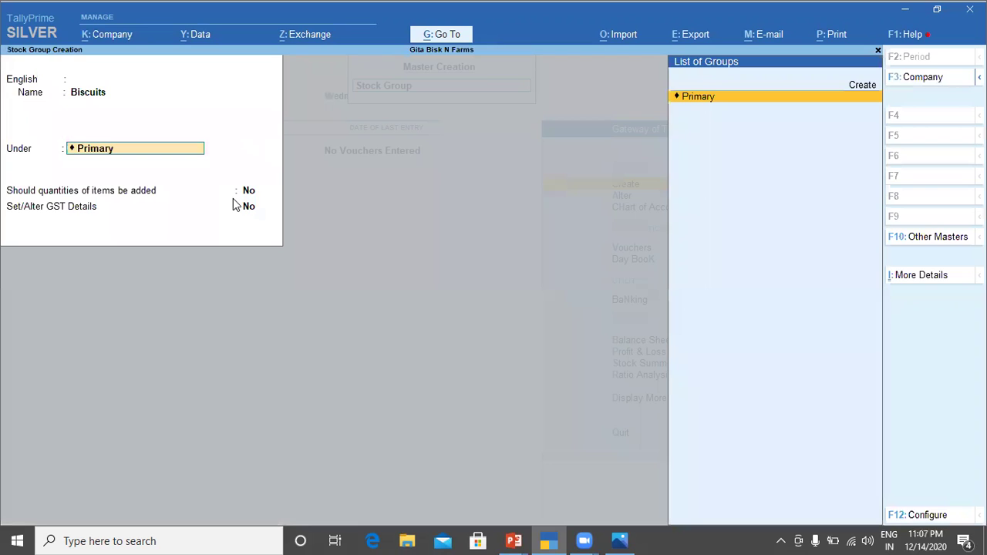
key(Return)
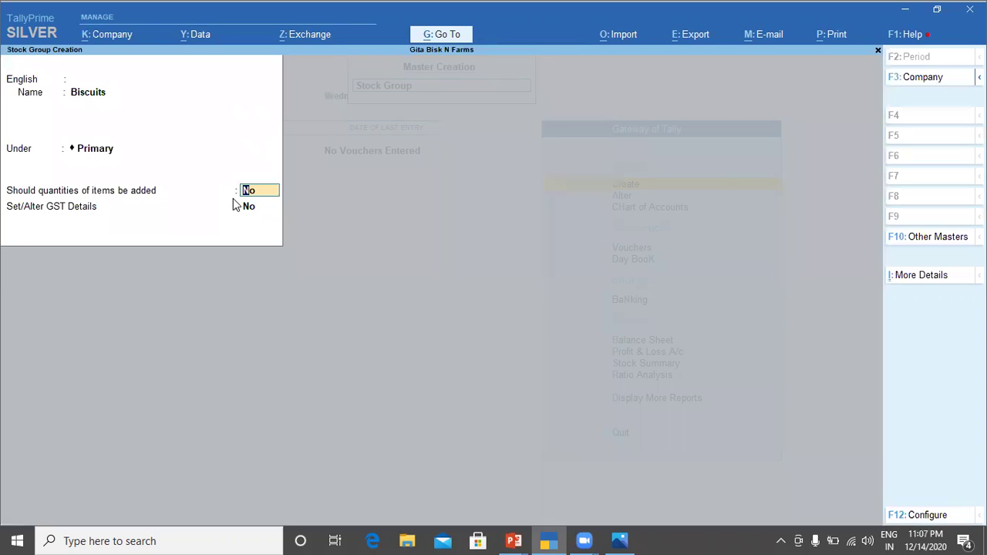
key(Return)
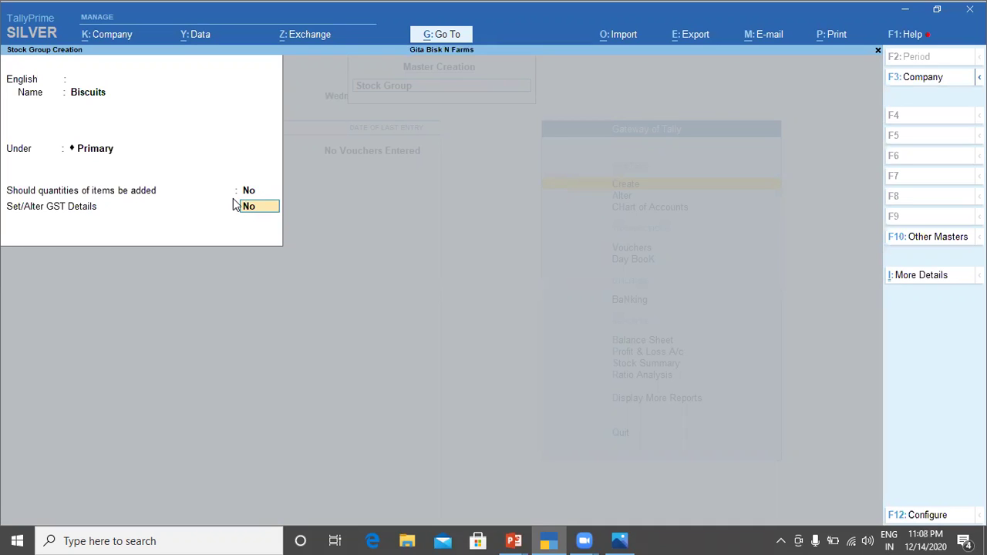
Enable GST details for the Biscuits group and enter description Bisc - 1905 with HSN/SAC 1905
key(y)
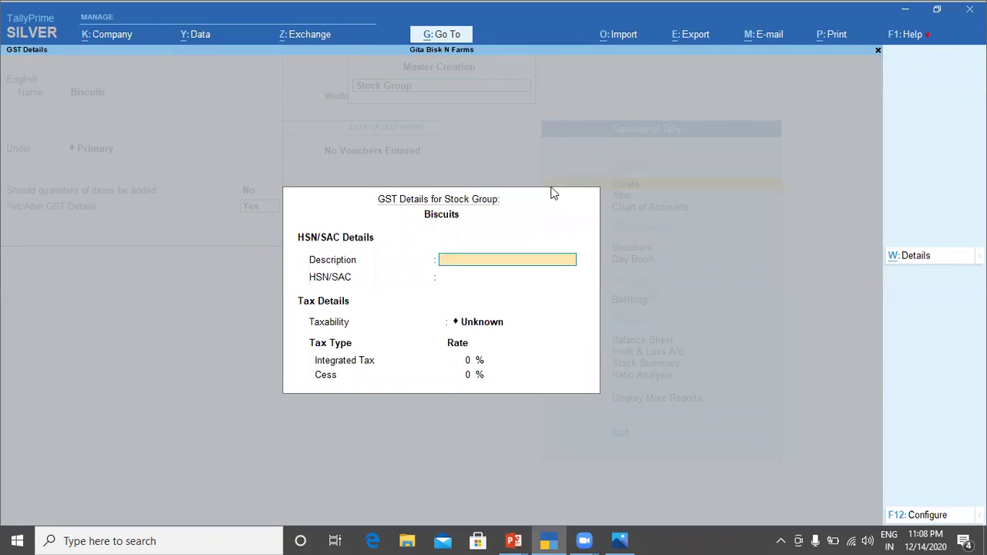
text(Bis)
text(c P)
key(BackSpace)
key(BackSpace)
text(- 1906)
key(Return)
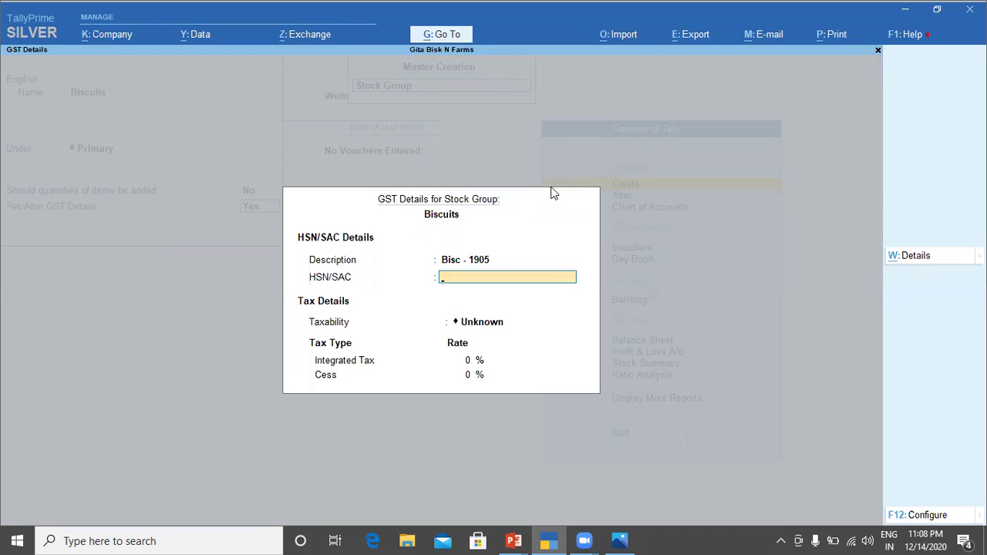
text(1905)
key(Return)
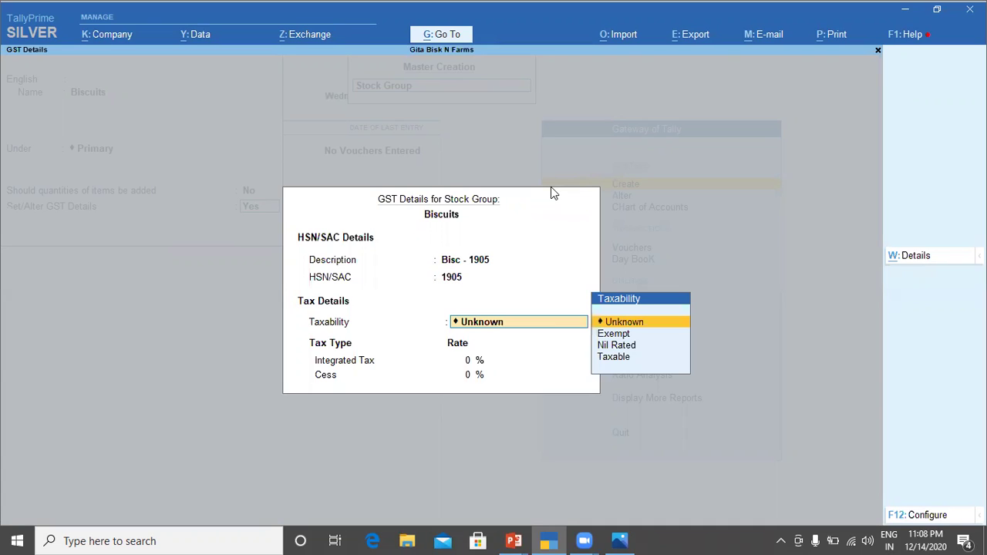
Set the Biscuits group's taxability to Taxable with an integrated tax rate of 18%
key(Down)
key(Down)
key(Down)
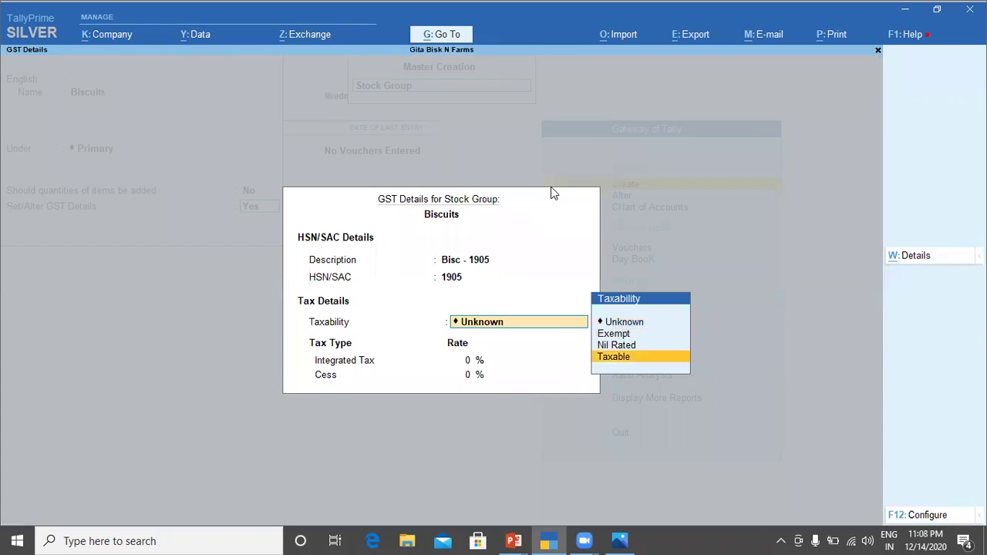
key(Return)
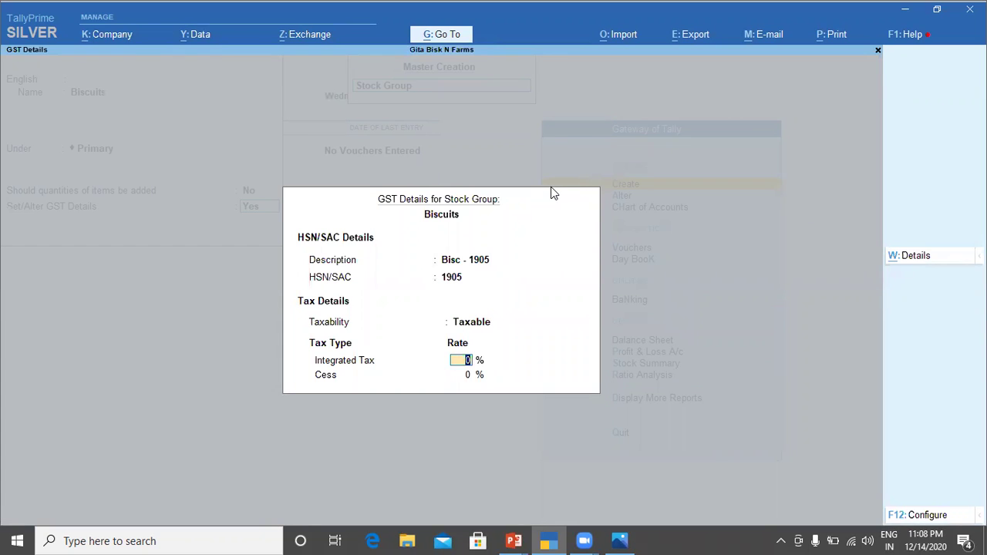
text(18)
key(Return)
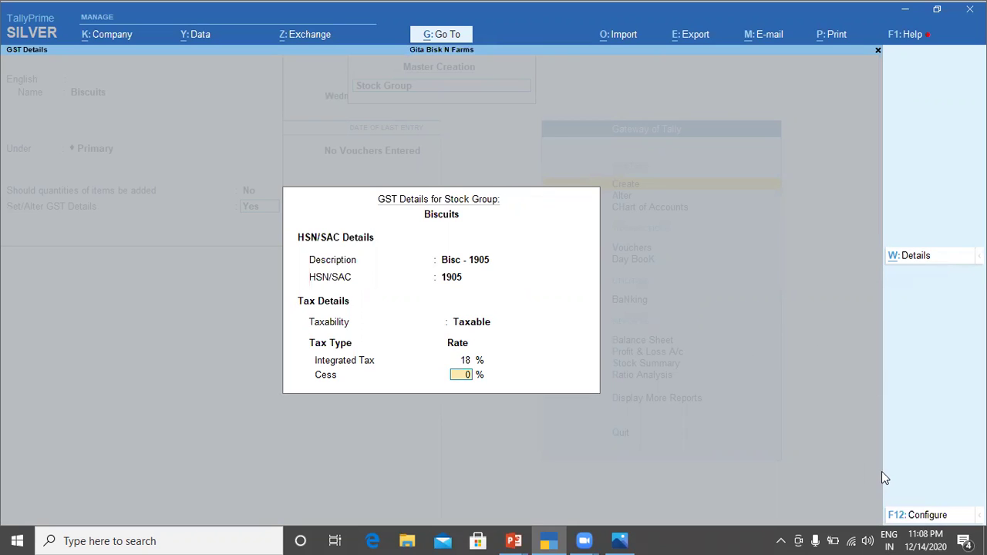
Configure the GST details to show type of goods, reverse charge, ineligible input credit, valuation type and all GST tax types
click(925, 516)
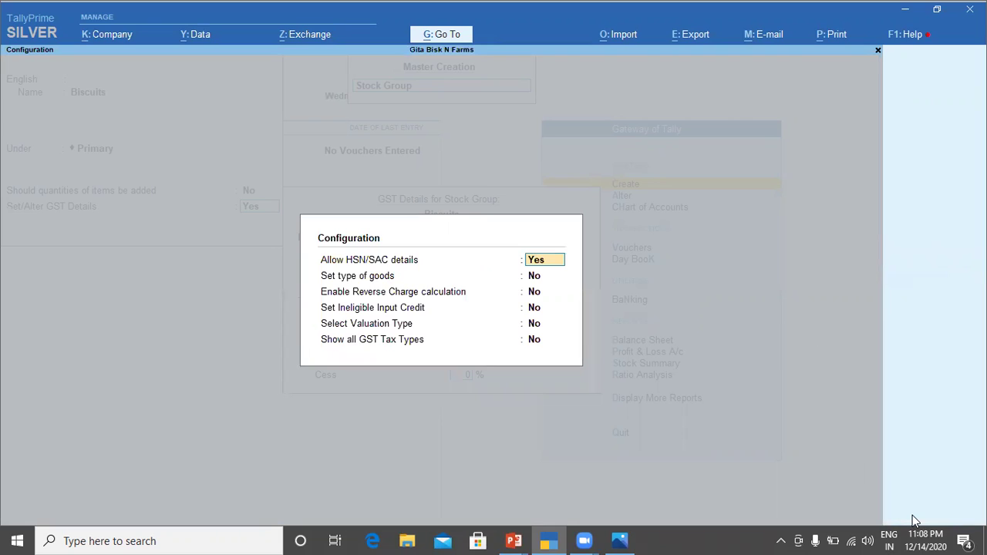
key(Return)
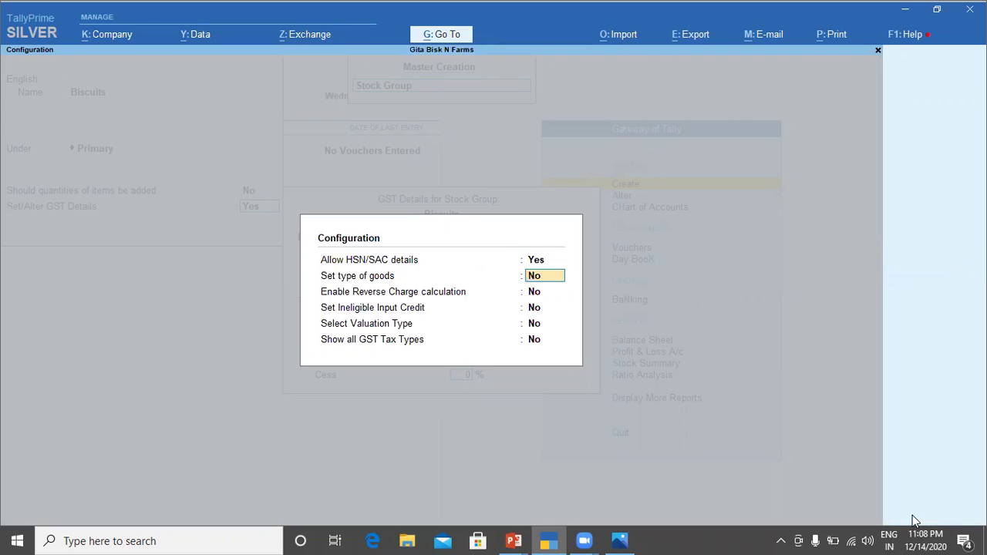
key(y)
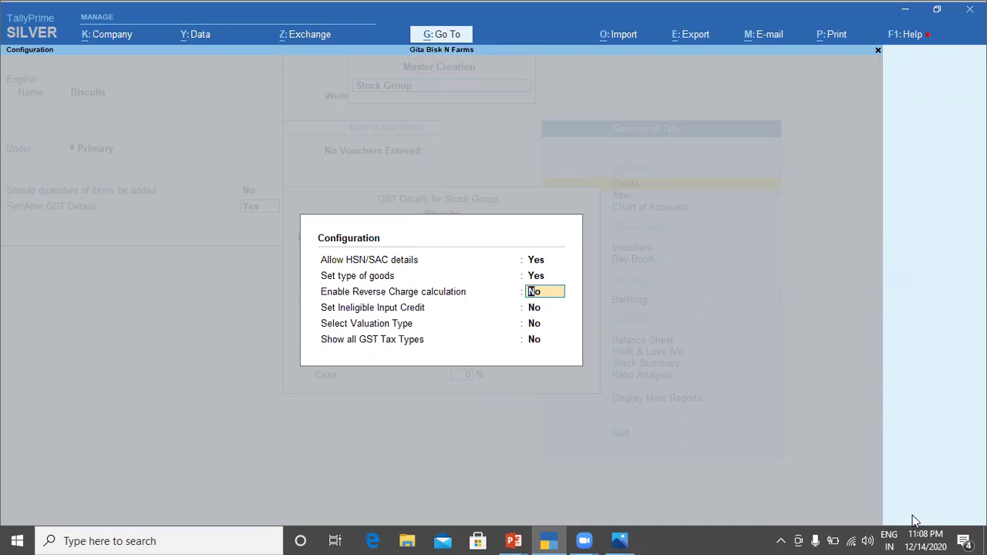
key(y)
key(y)
key(y)
key(y)
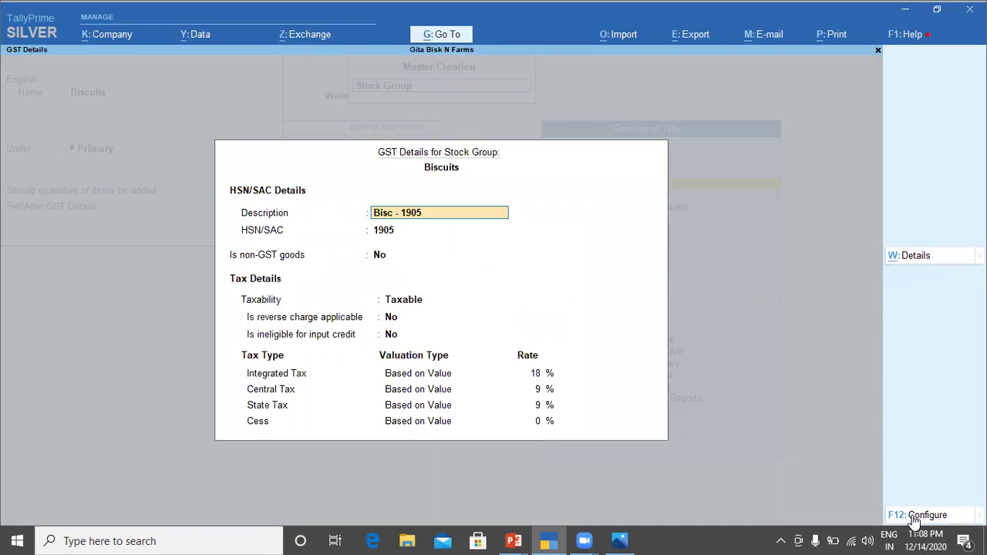
Accept the expanded GST details for the Biscuits group unchanged, save the group and return to the Gateway of Tally
key(Return)
key(Return)
key(Return)
key(Return)
key(Return)
key(Return)
key(Return)
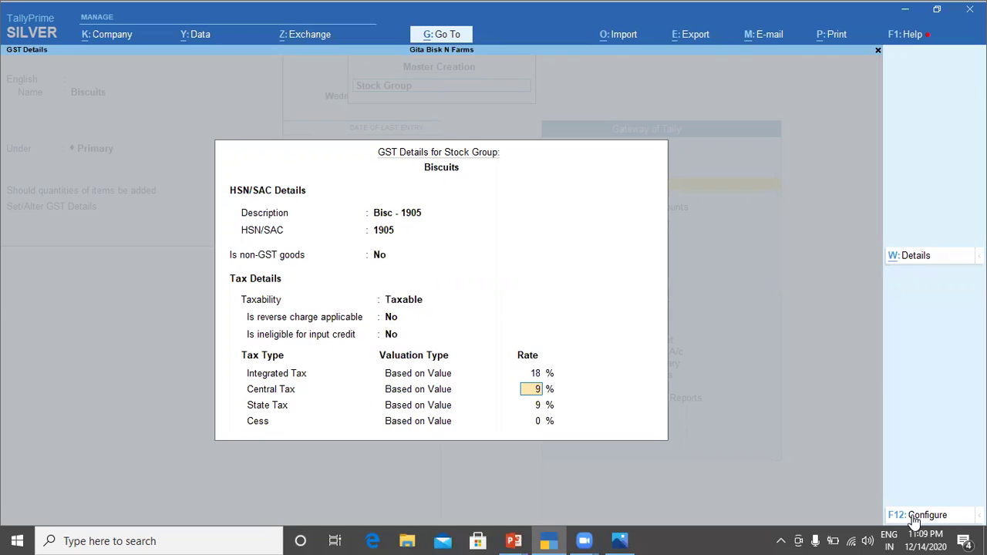
key(Return)
key(Return)
key(Return)
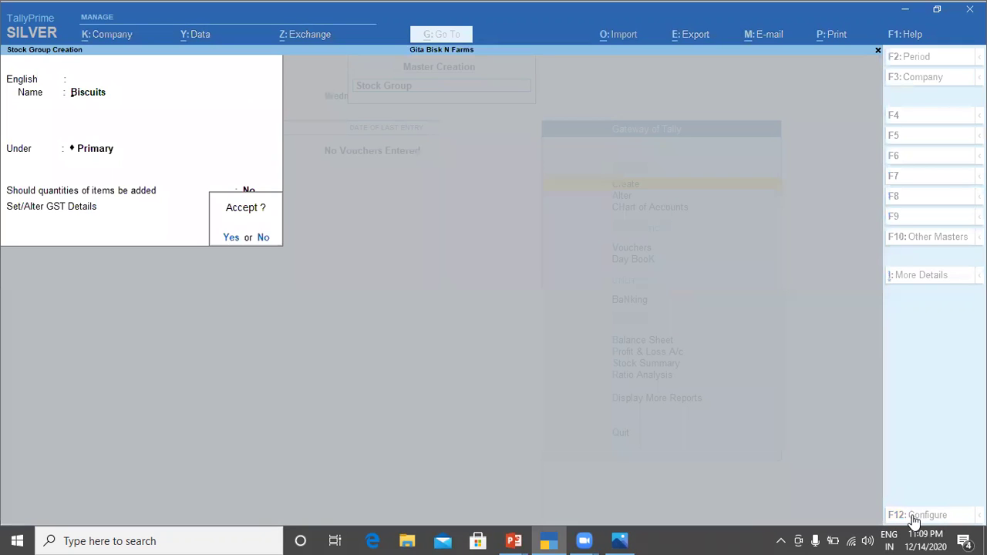
key(Return)
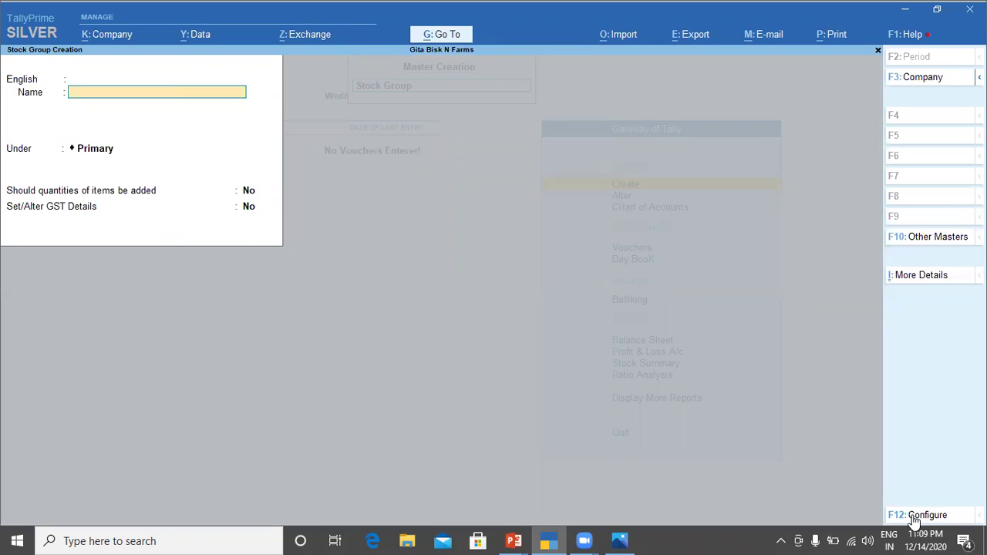
key(Escape)
key(Return)
key(Escape)
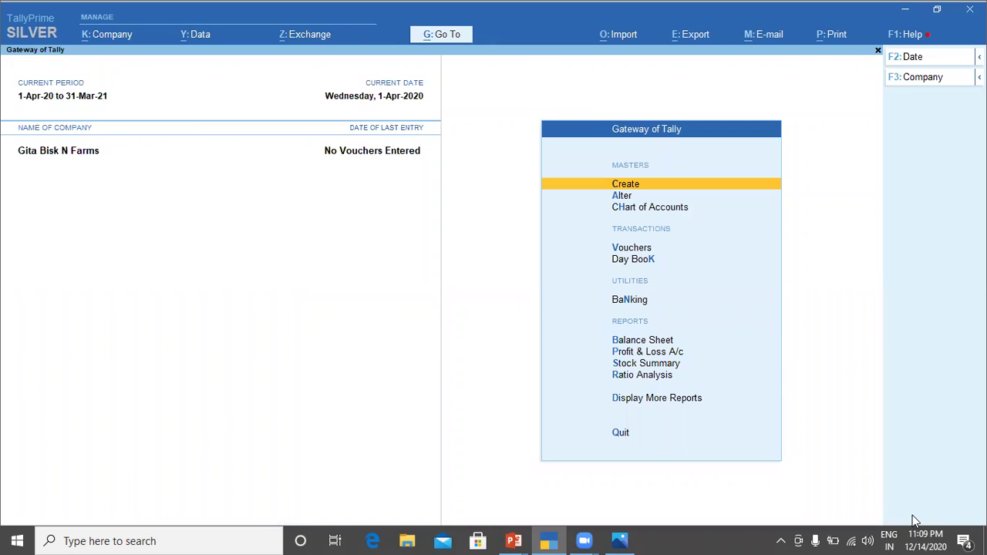
Start a new stock item named Yoyo Biscuit 100 Gms Pkt
key(Return)
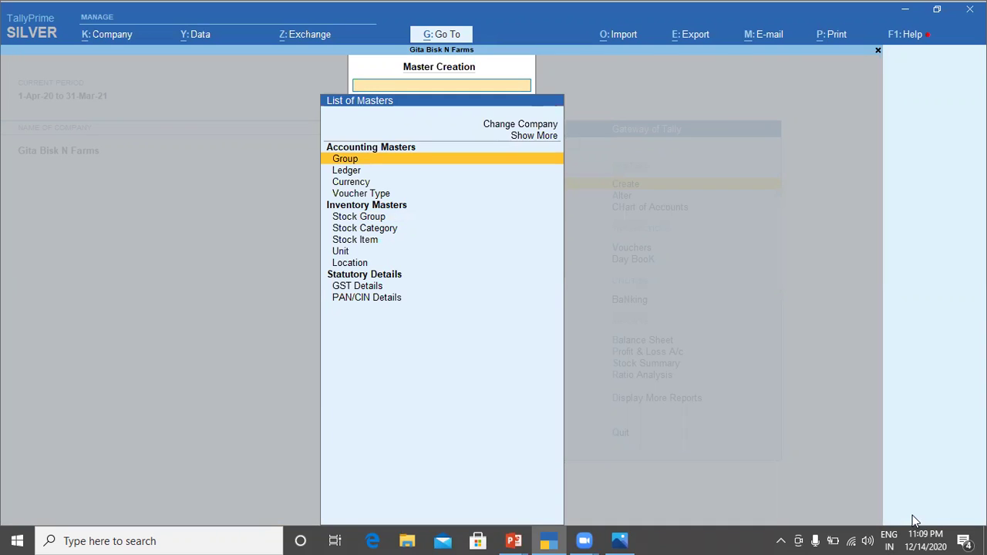
key(Down)
key(Down)
key(Down)
key(Down)
key(Down)
key(Down)
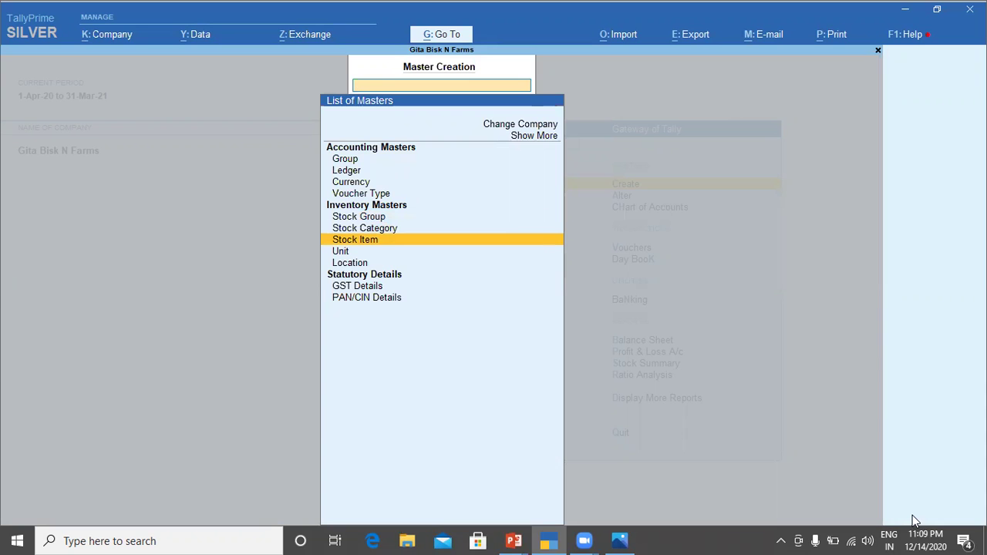
key(Return)
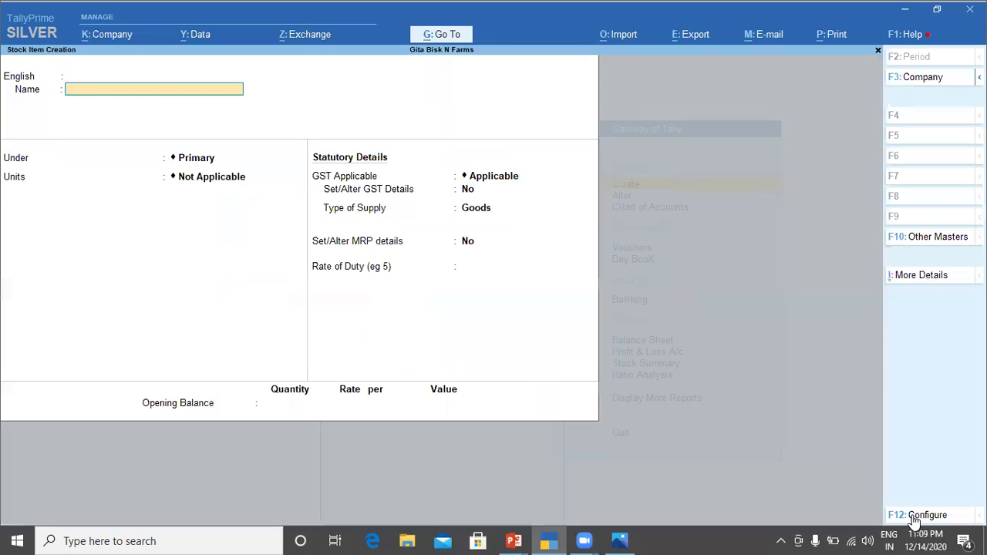
text(Yoyo Bisc)
text(u)
key(BackSpace)
text(iscu)
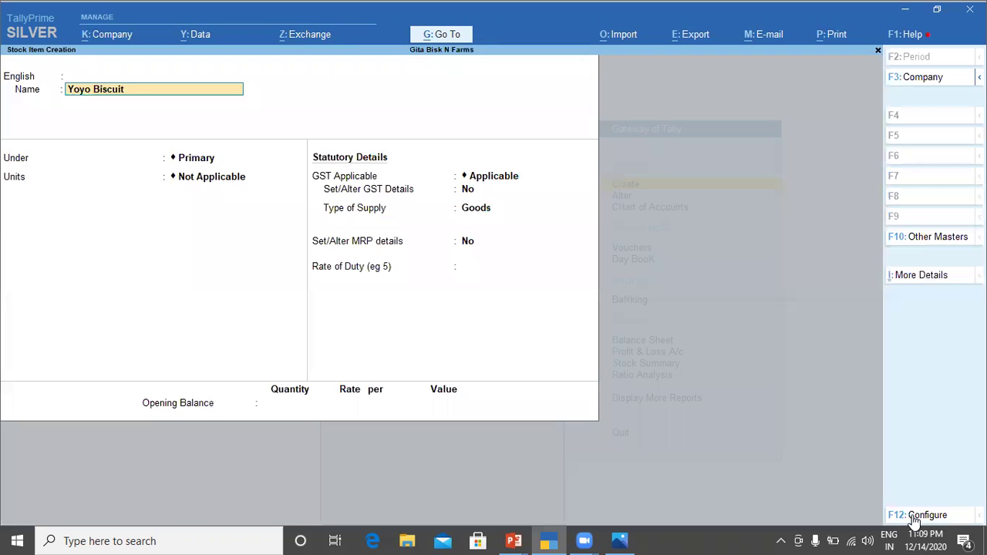
text(100 Gms Pkt)
key(Return)
key(Return)
key(Return)
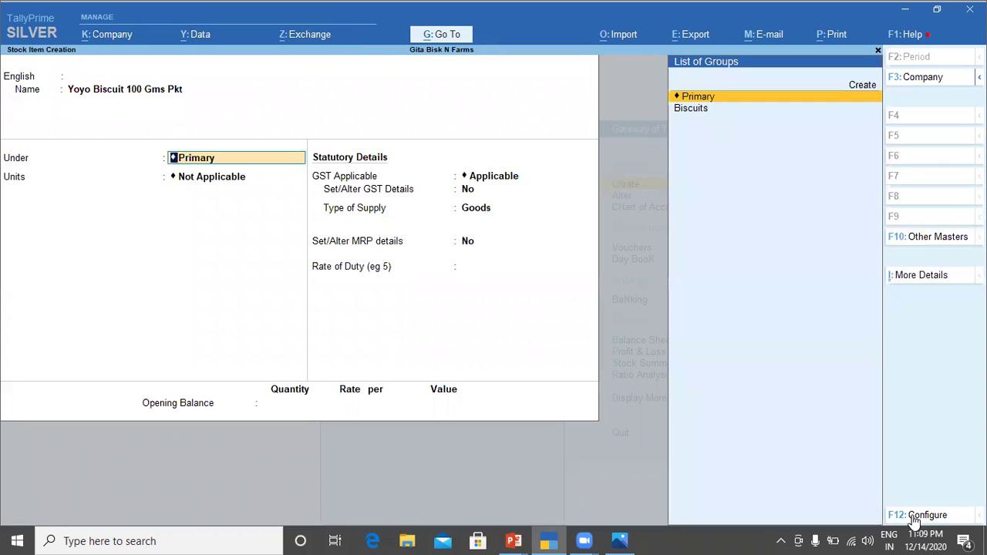
Check the item's group on the presentation slide, and back in TallyPrime start a new stock group named Yoyo Biscuits from the item
key(Down)
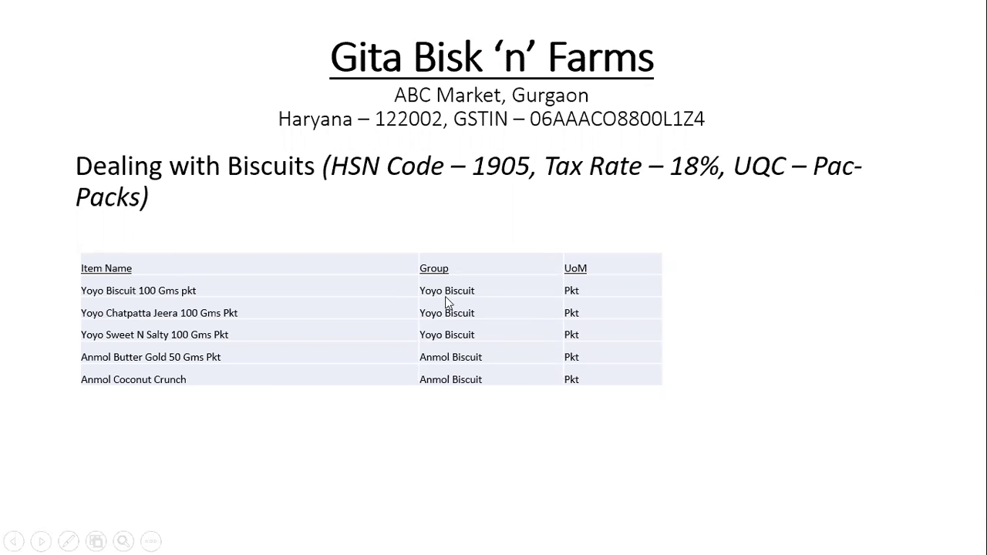
key(alt+Tab)
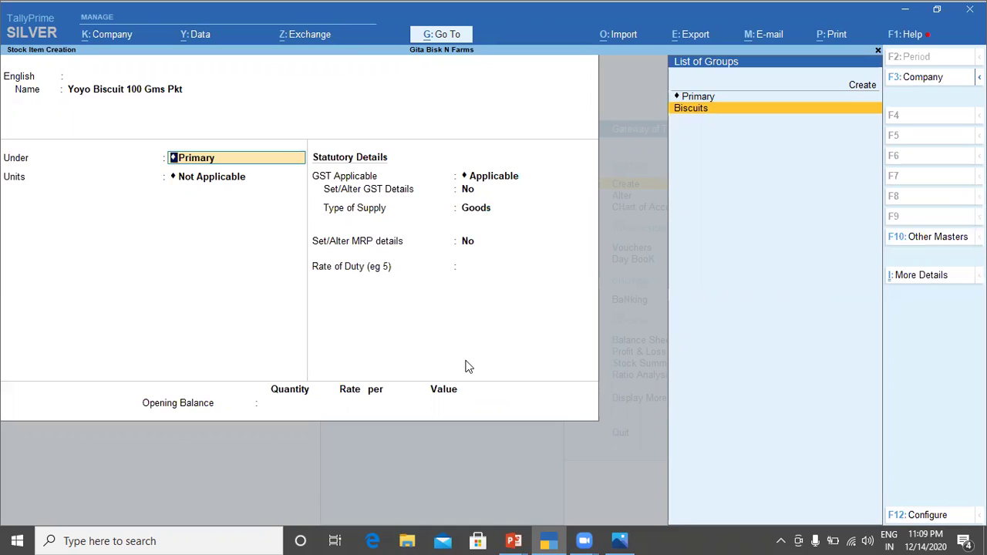
key(alt)
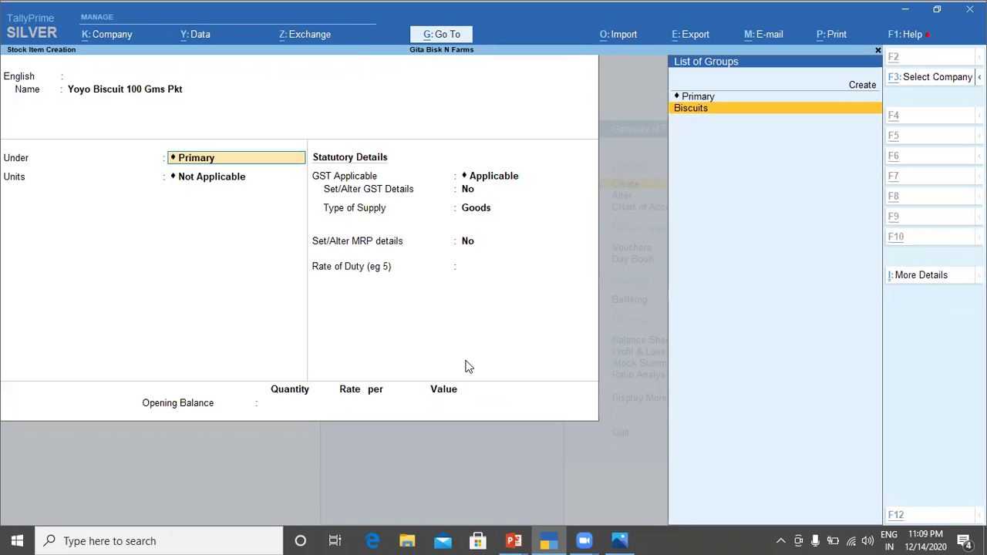
key(alt+c)
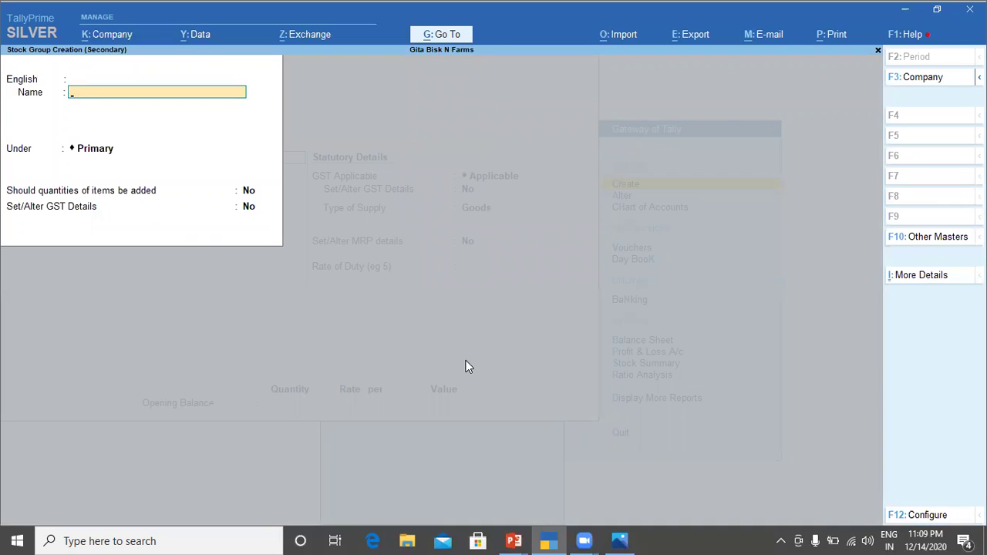
text(Yoyo Bisu)
key(BackSpace)
text(cuits)
key(Return)
key(Return)
key(Return)
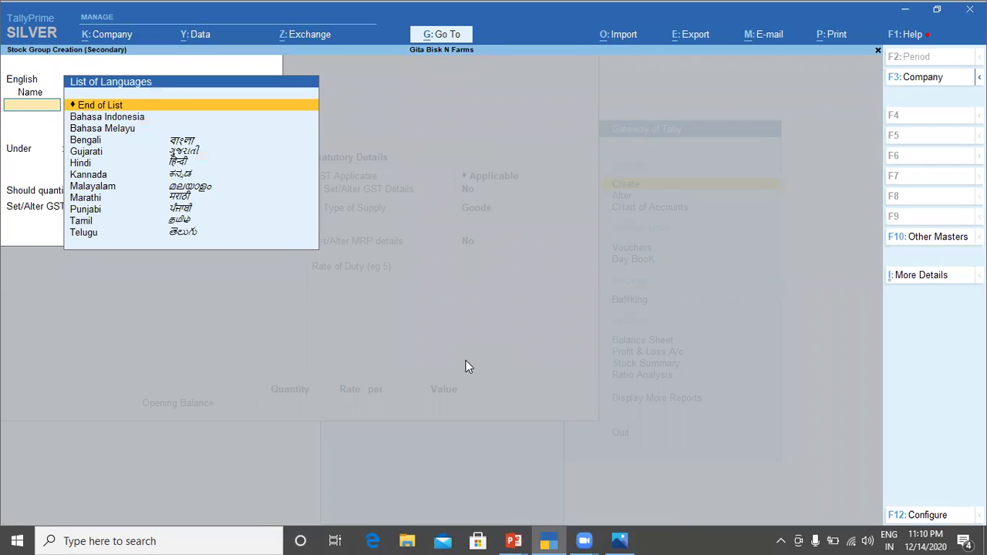
Place the Yoyo Biscuits group under Biscuits with adding of item quantities set to Yes and GST details No, and save it
text(b)
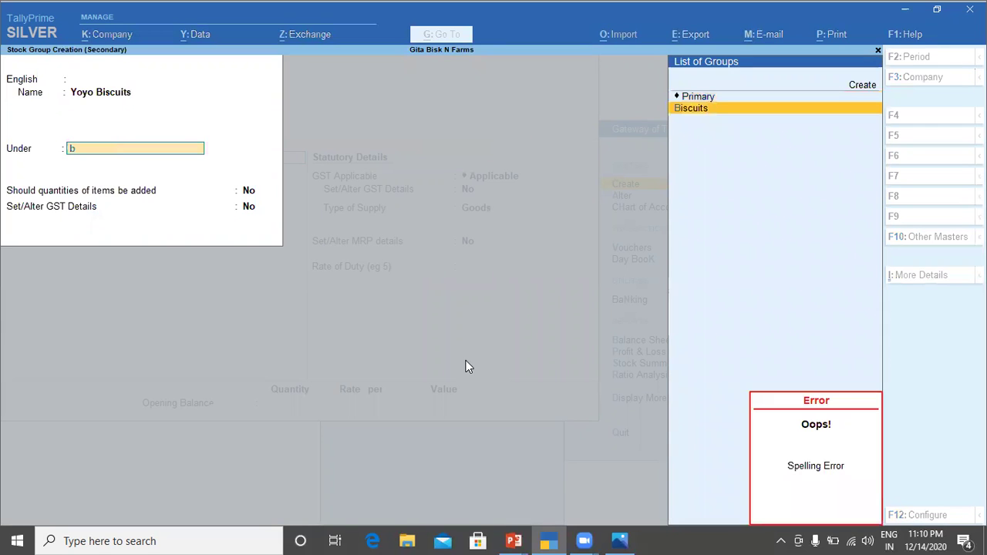
key(Return)
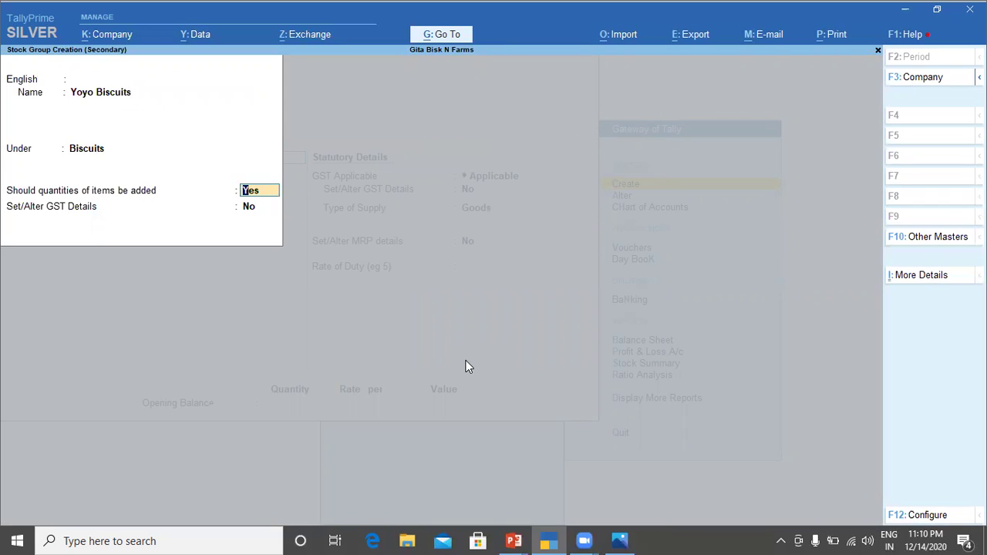
key(Return)
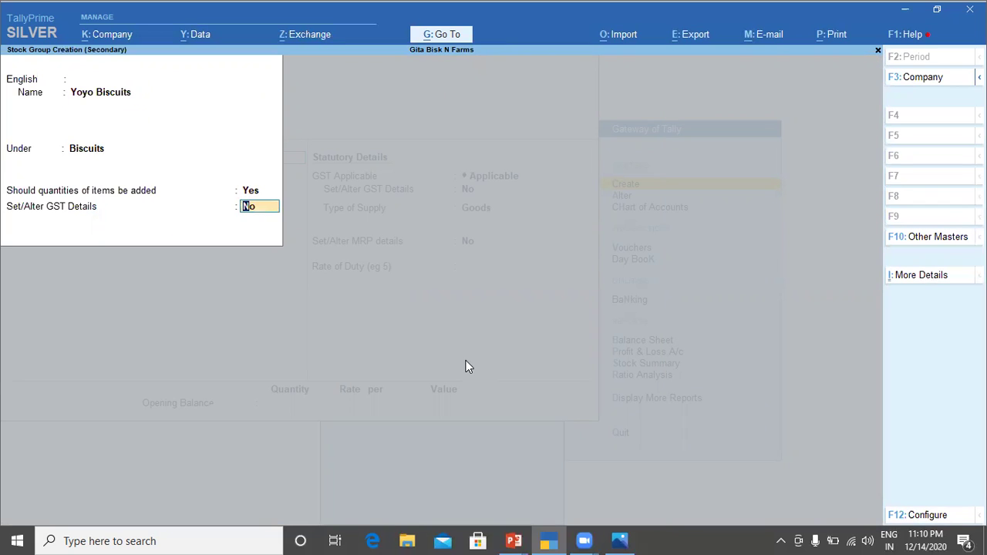
key(Return)
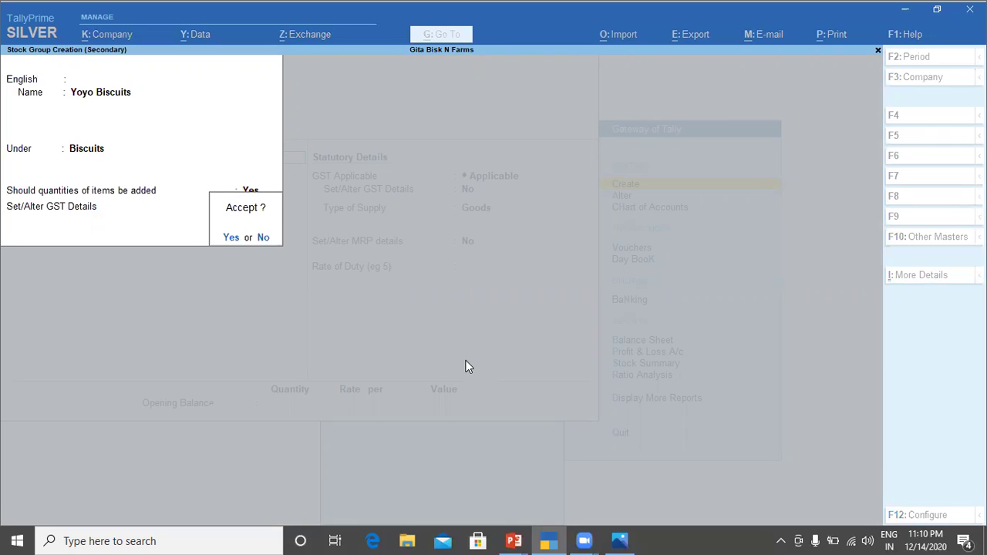
key(Return)
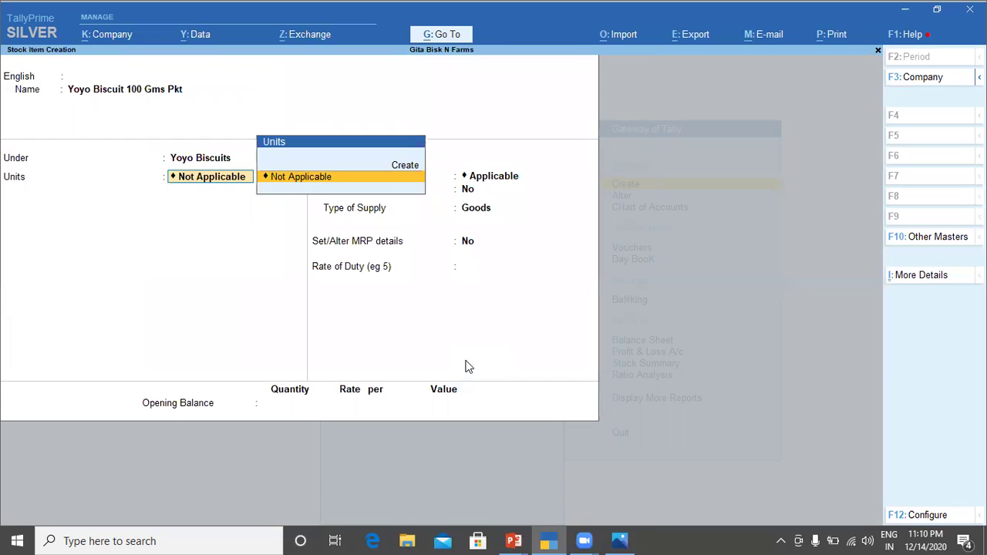
Reopen the Yoyo Biscuits group from the stock item to review its parent group, quantity and GST settings
key(BackSpace)
key(ctrl+Return)
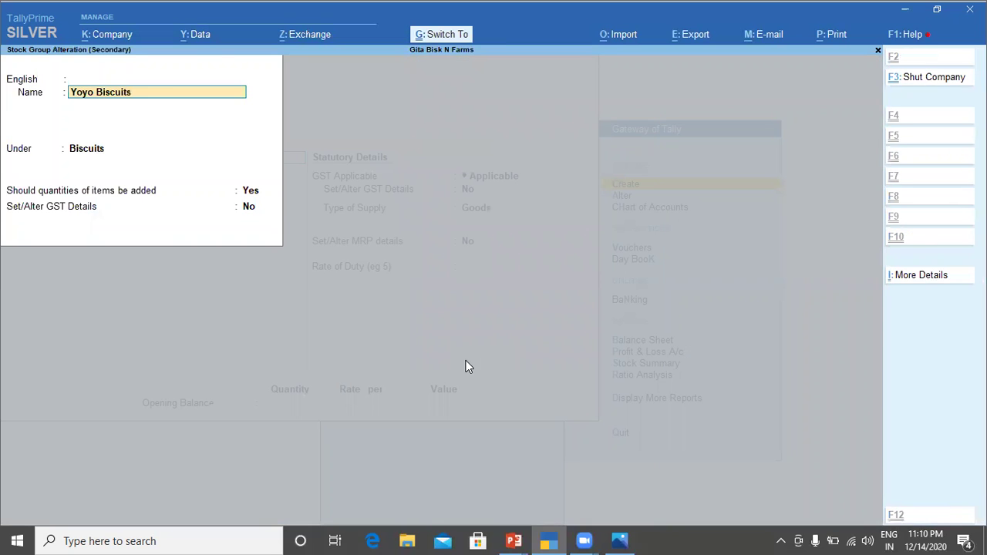
key(Return)
key(Return)
key(Return)
key(Return)
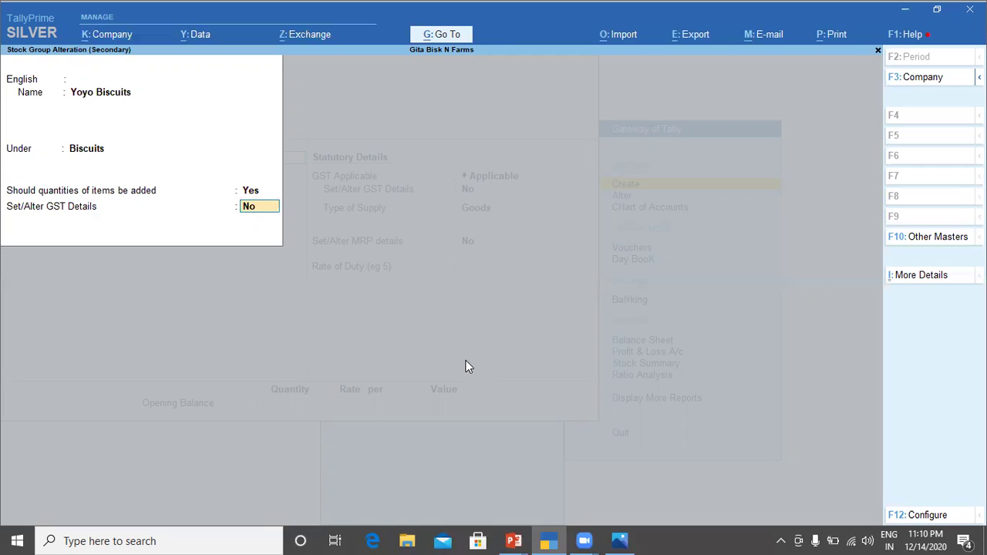
key(Return)
key(Return)
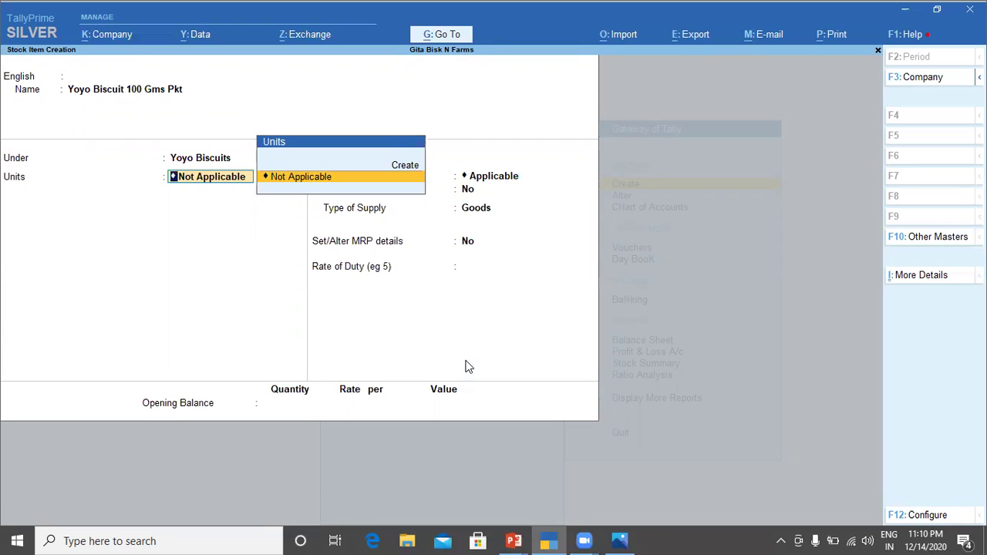
Start a new simple unit for the stock item with symbol Pkt and formal name Packet
key(alt+c)
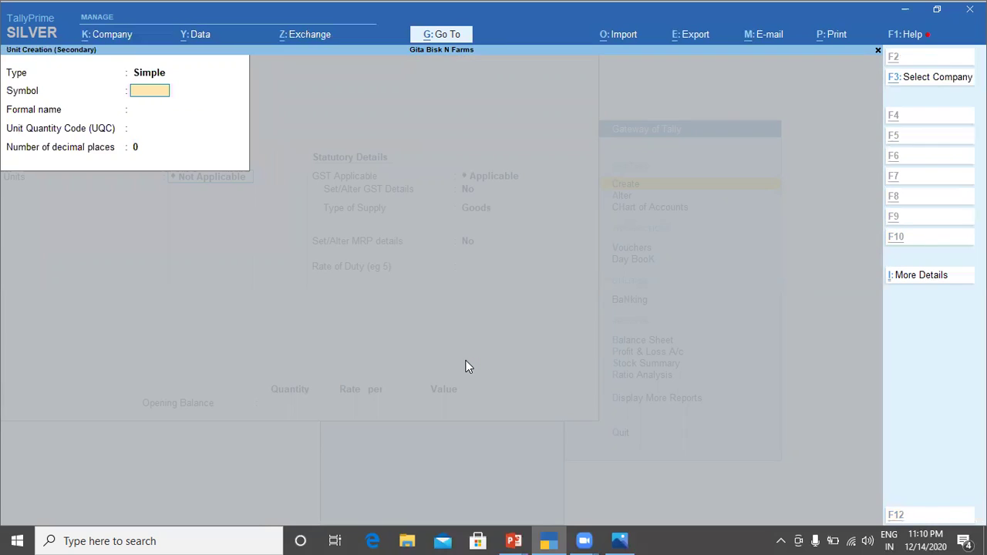
text(Pkt)
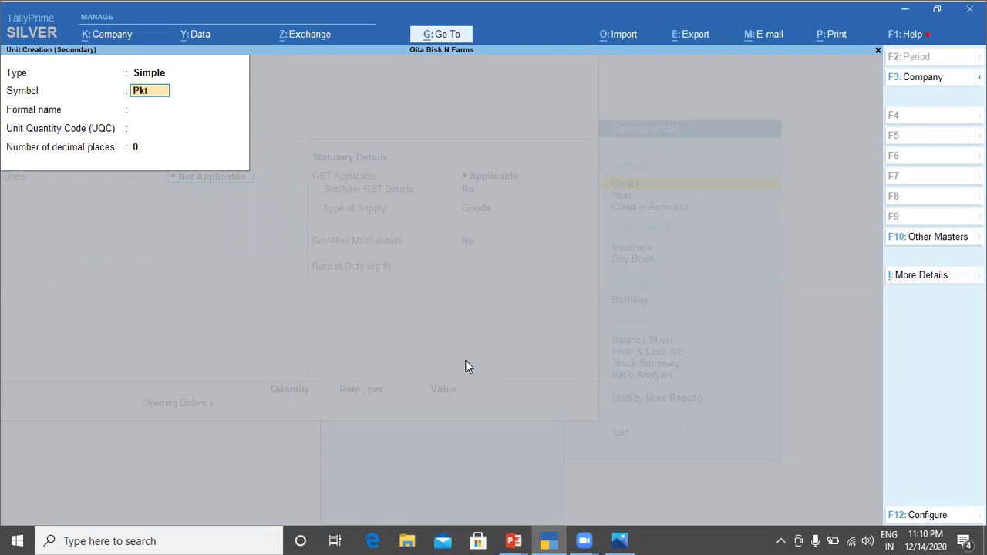
key(Return)
text(Packrt)
key(BackSpace)
key(BackSpace)
text(et)
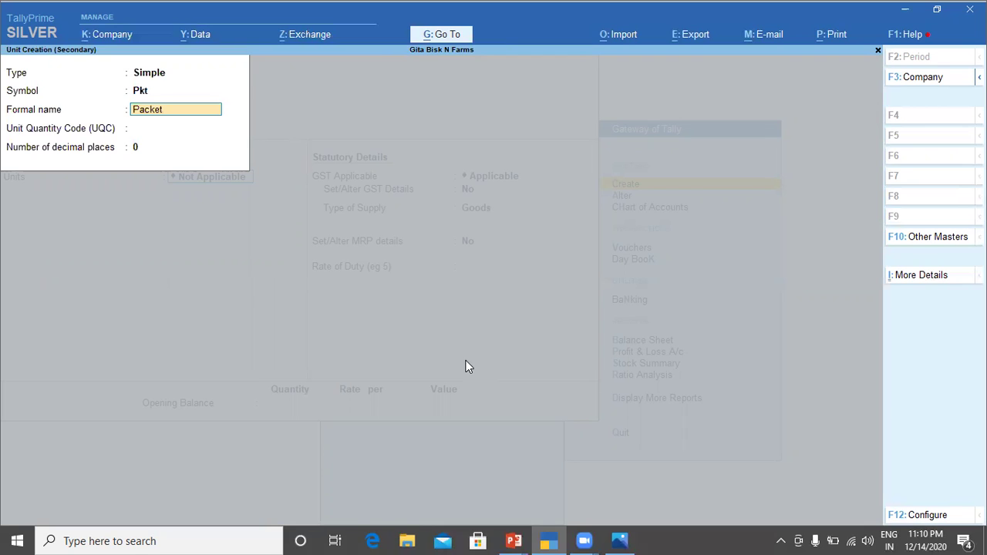
key(Return)
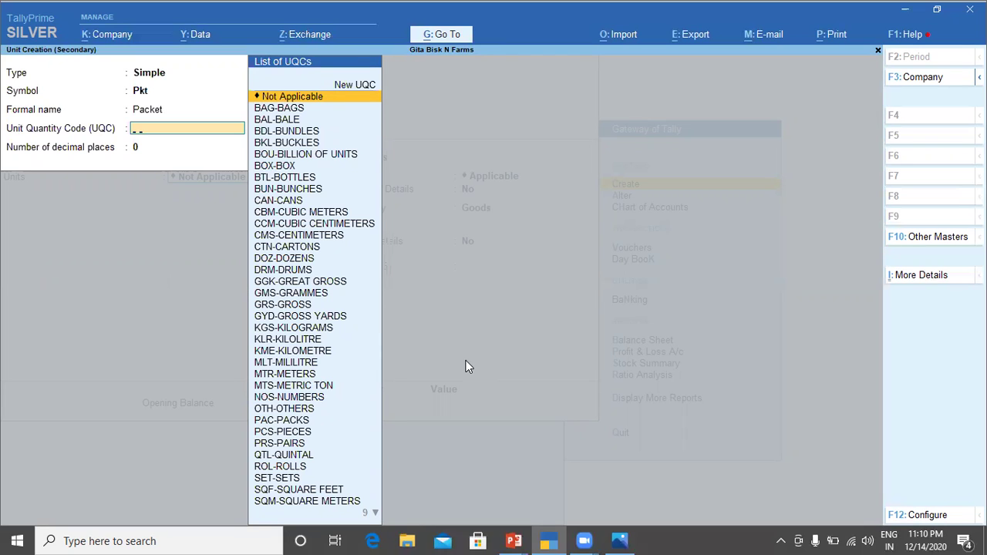
Set the unit's UQC to PAC-PACKS, check it against the presentation slide, and save the unit with 0 decimal places
text(Pac)
key(Return)
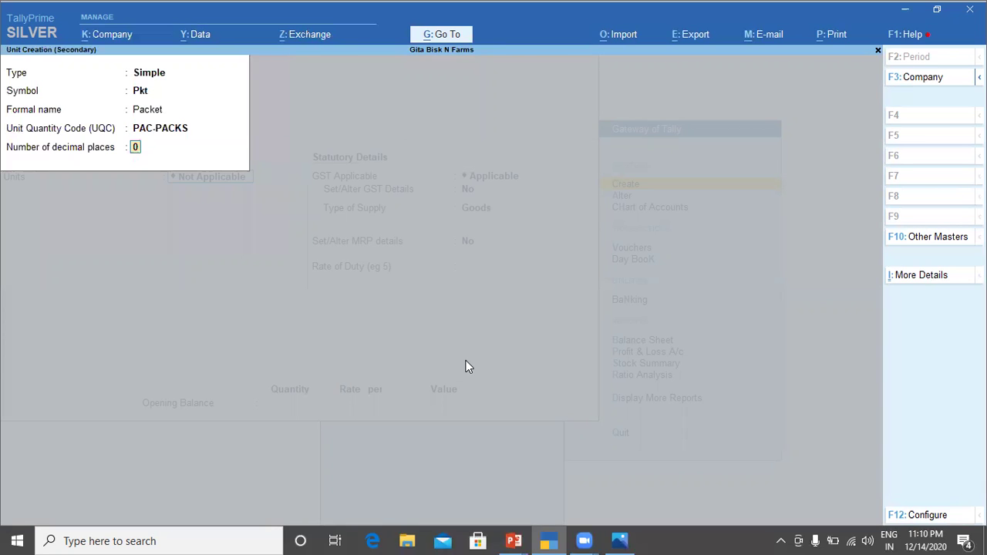
key(alt+Tab)
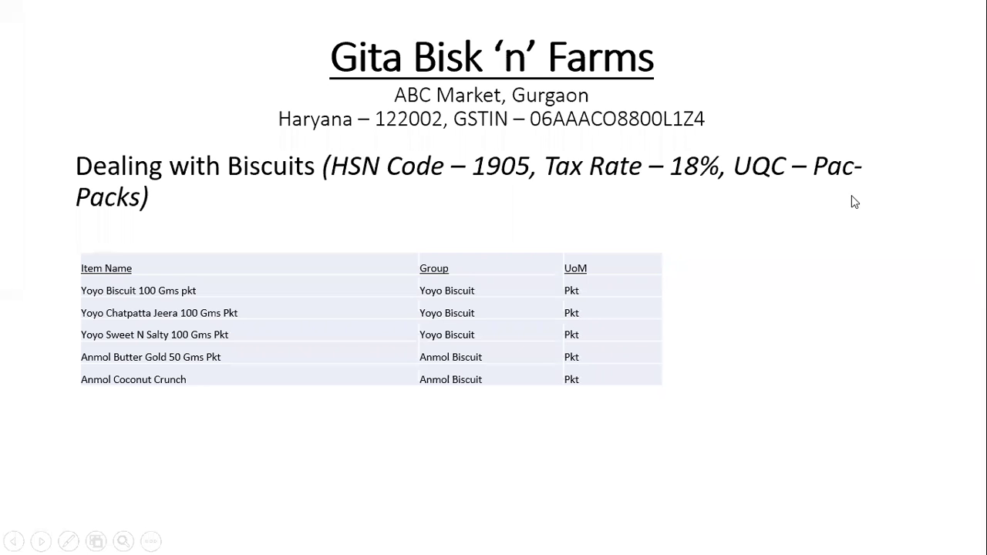
key(alt+Tab)
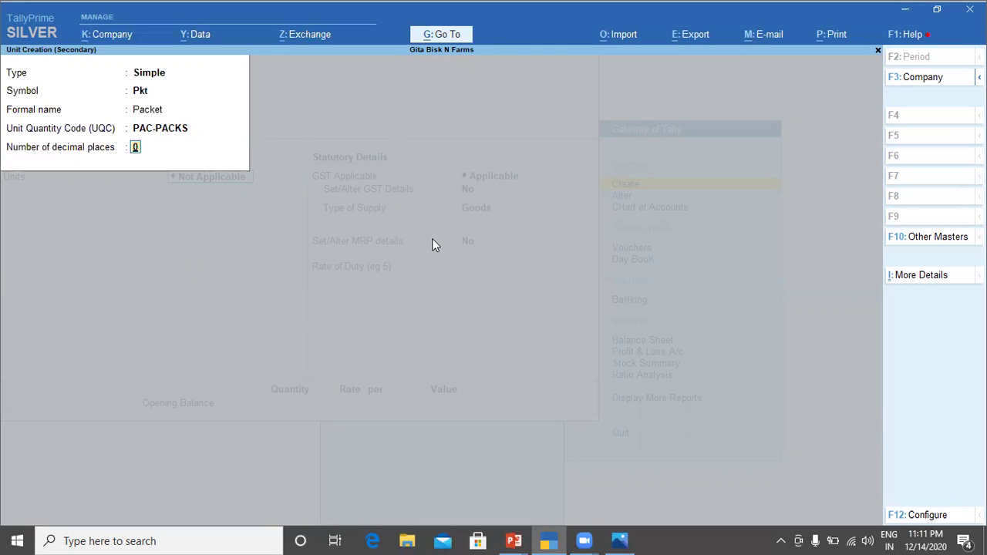
key(Return)
key(Return)
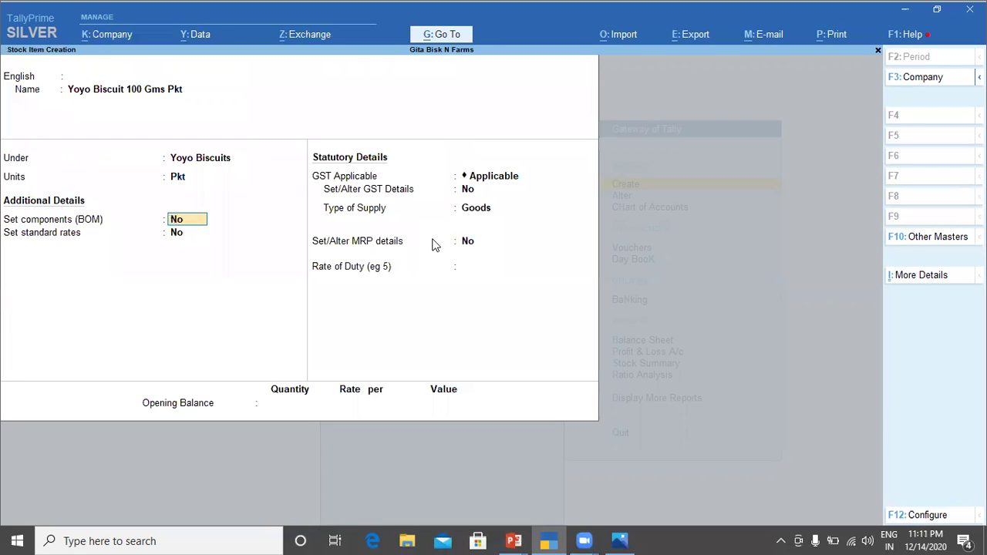
Leave components and standard rates at No, keep GST Applicable, and set Set/Alter GST Details to Yes for Yoyo Biscuit 100 Gms Pkt
key(Return)
key(Return)
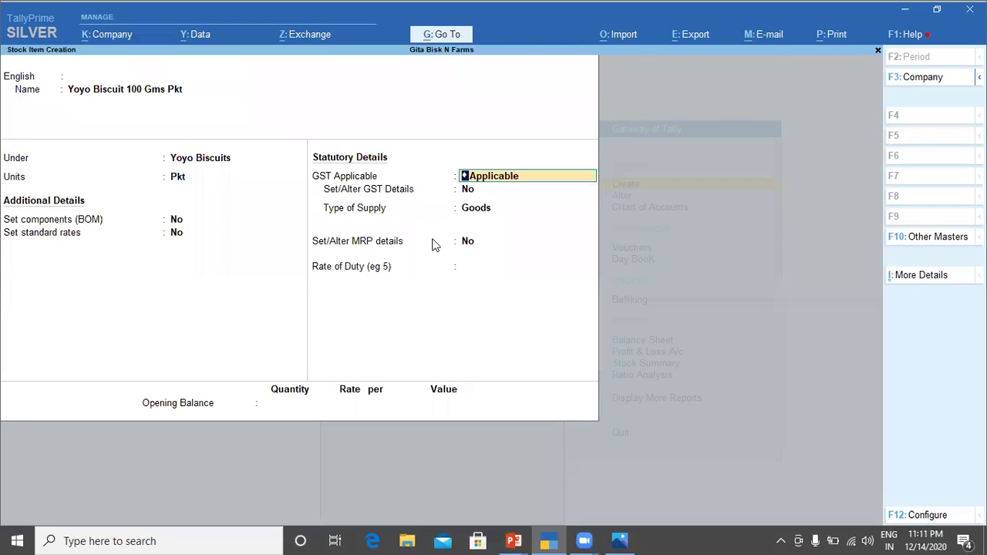
key(Return)
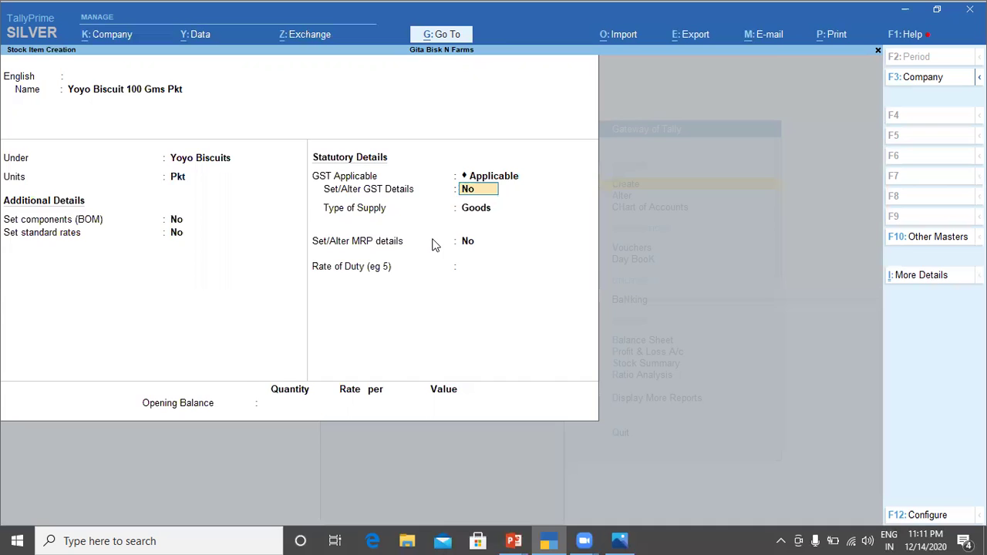
key(y)
key(Return)
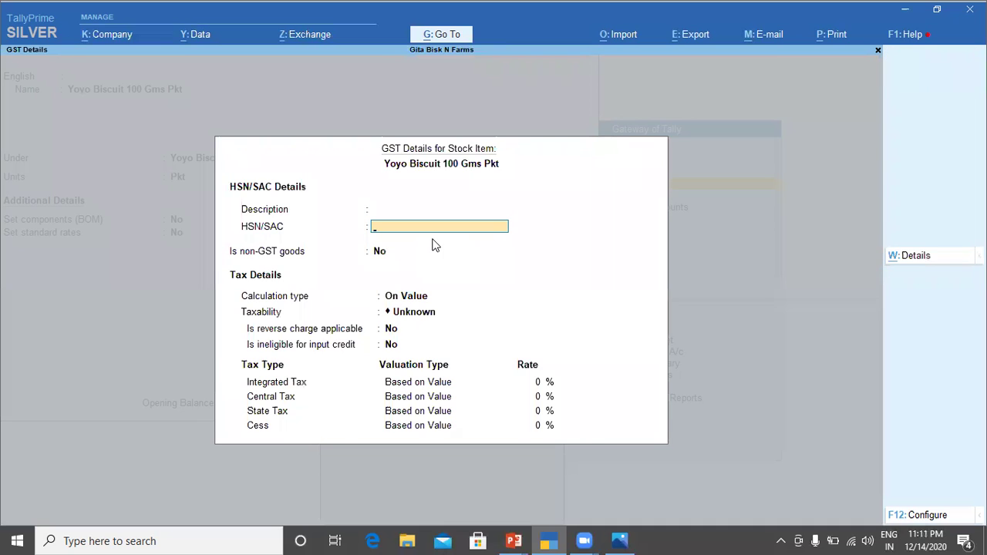
Go through the item's GST details and accept them with HSN/SAC blank, calculation type On Value and taxability Unknown
key(Return)
key(Return)
key(Return)
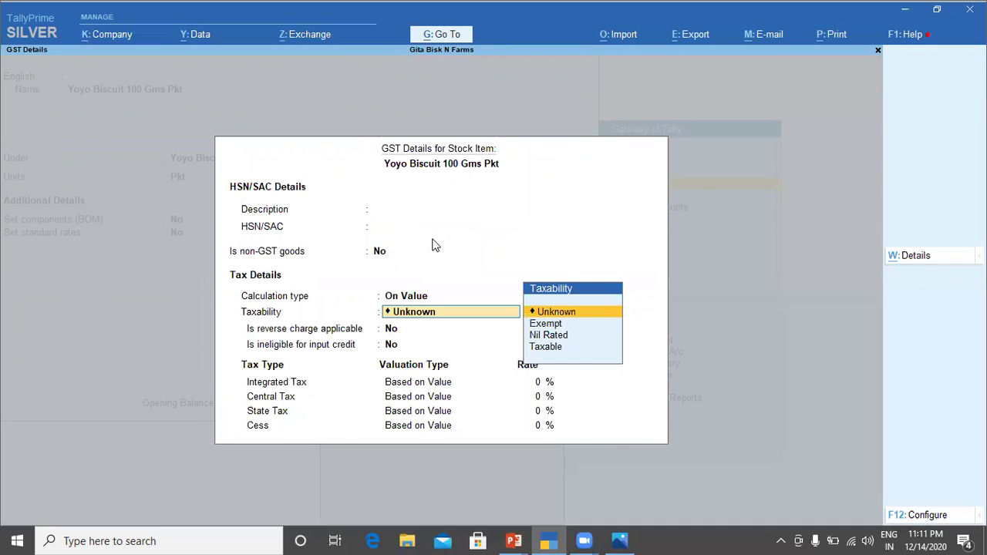
key(Return)
key(Return)
key(BackSpace)
key(BackSpace)
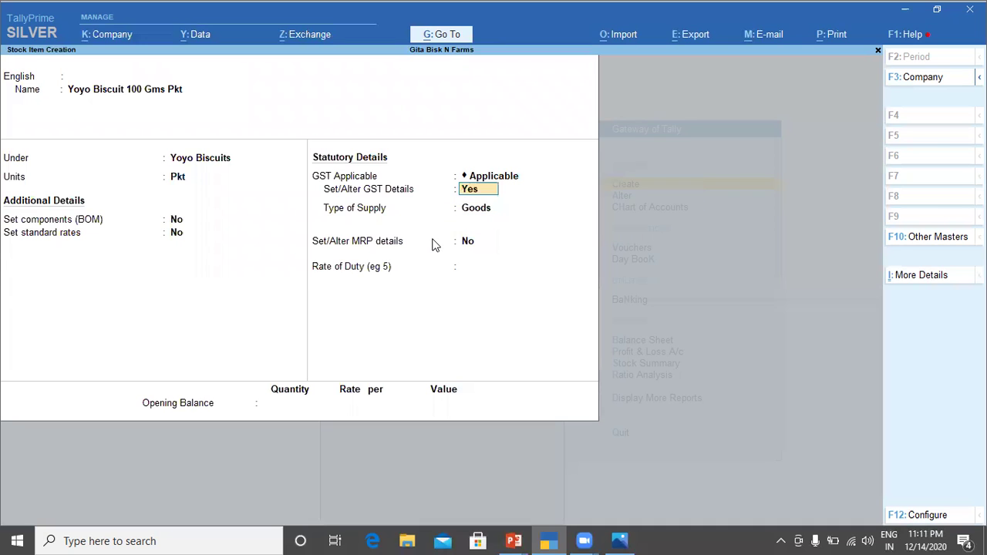
key(Return)
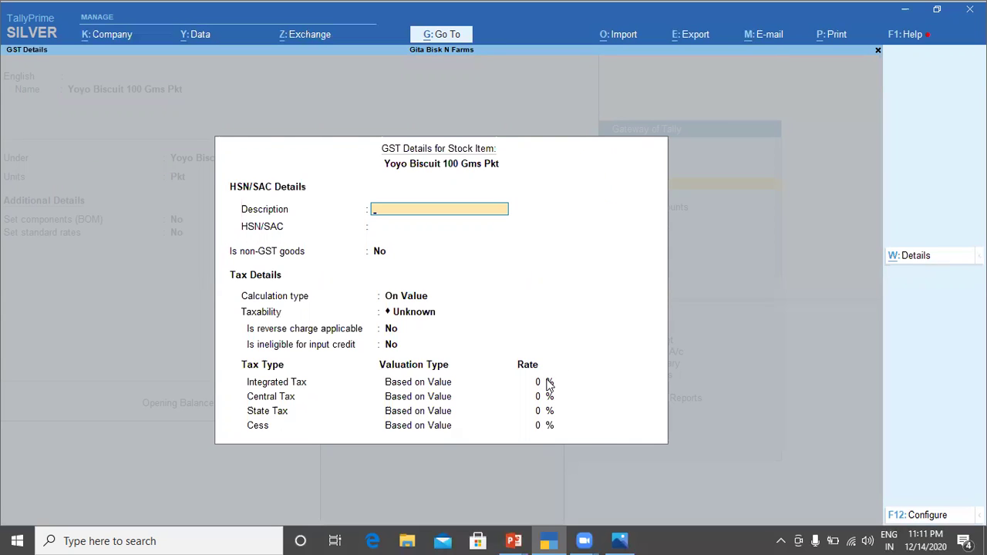
key(ctrl+a)
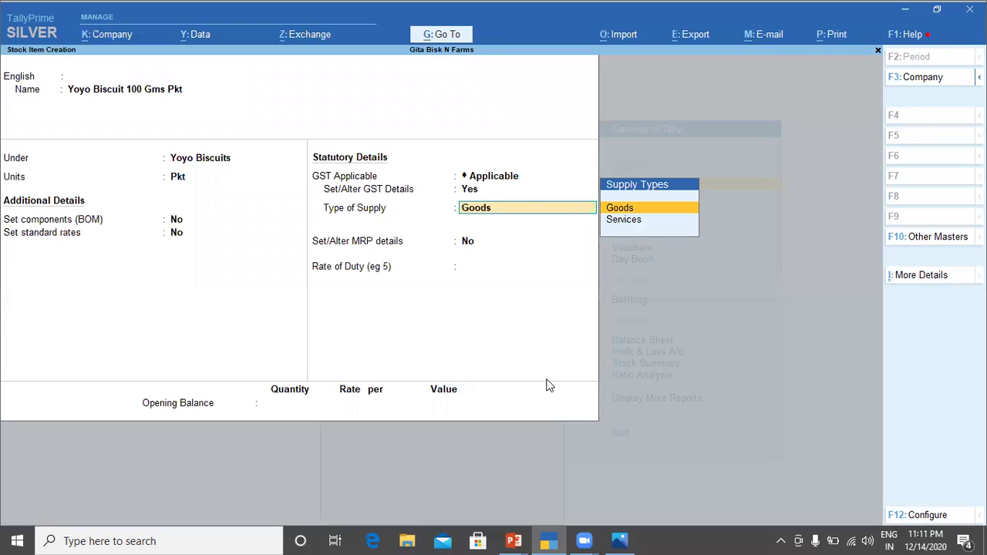
Keep the type of supply as Goods, MRP details at No and the rate of duty at 0
key(Return)
key(Return)
key(Return)
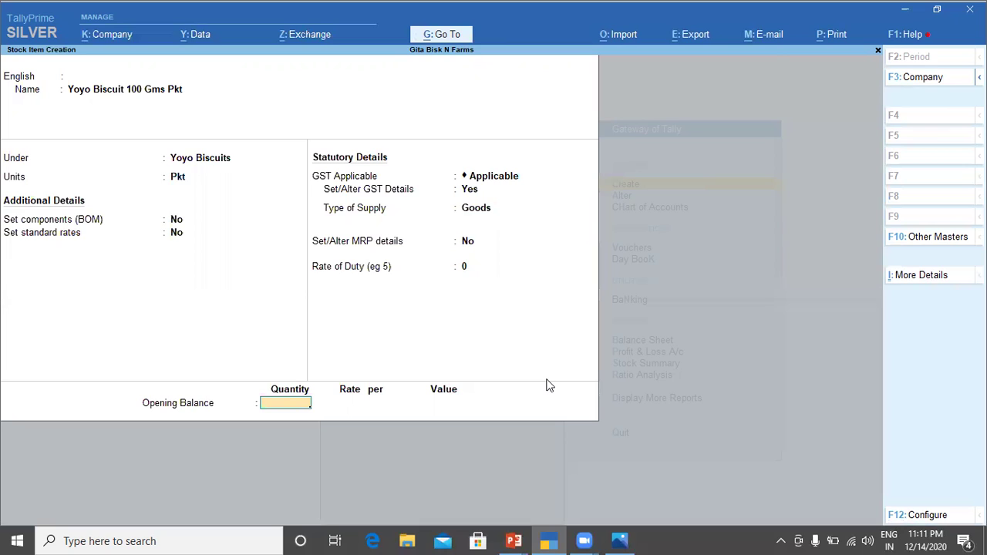
Enter an opening balance of 100 Pkt at a rate of 10 per Pkt and save the stock item
text(100)
key(Return)
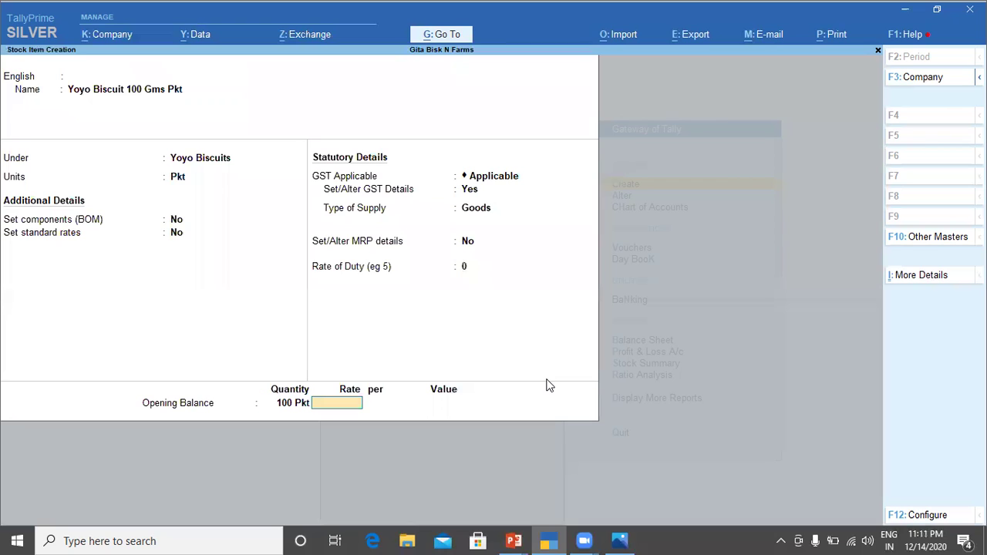
text(10)
key(Return)
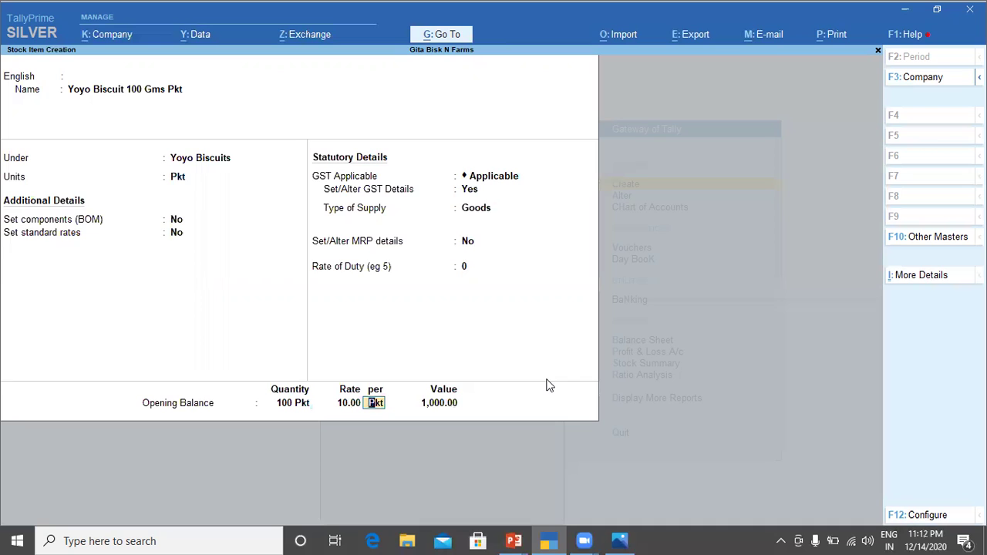
key(Return)
key(Return)
key(Return)
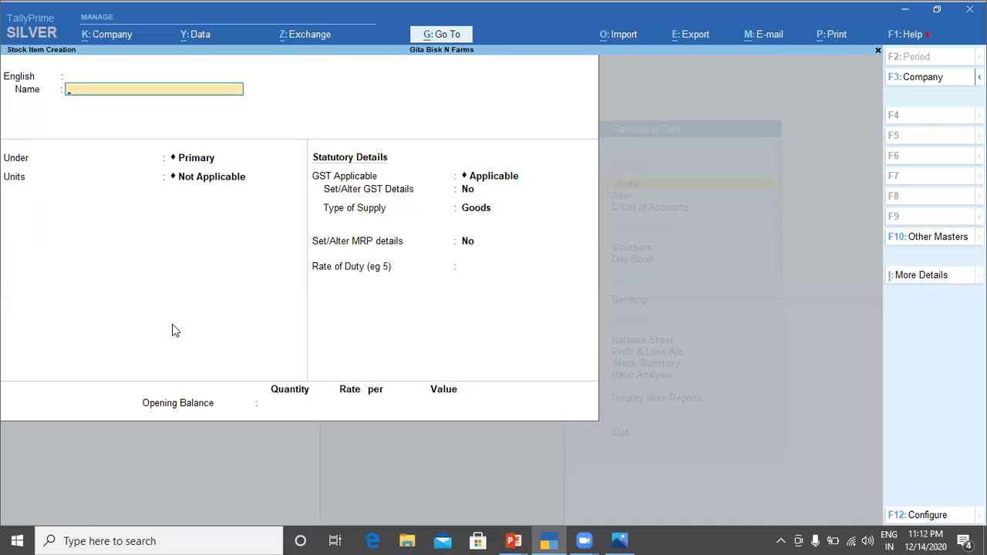
Name the new stock item Yoyo Chatpata Jeera 100 Gms Pac, leaving the alias and language blank
text(Yoyo Chatpata Jeera 100 P)
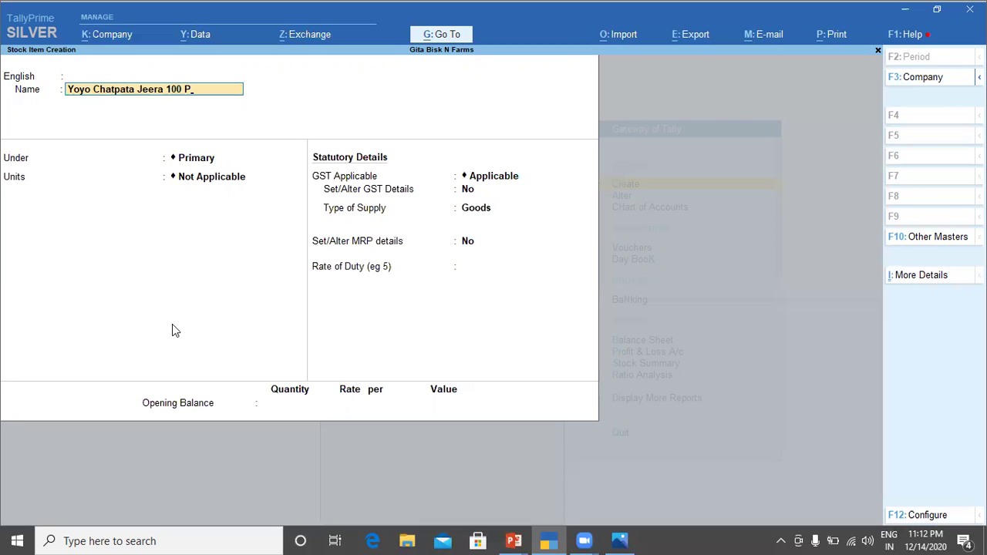
key(BackSpace)
text(GM)
key(BackSpace)
key(BackSpace)
text(Gms Pac)
key(Return)
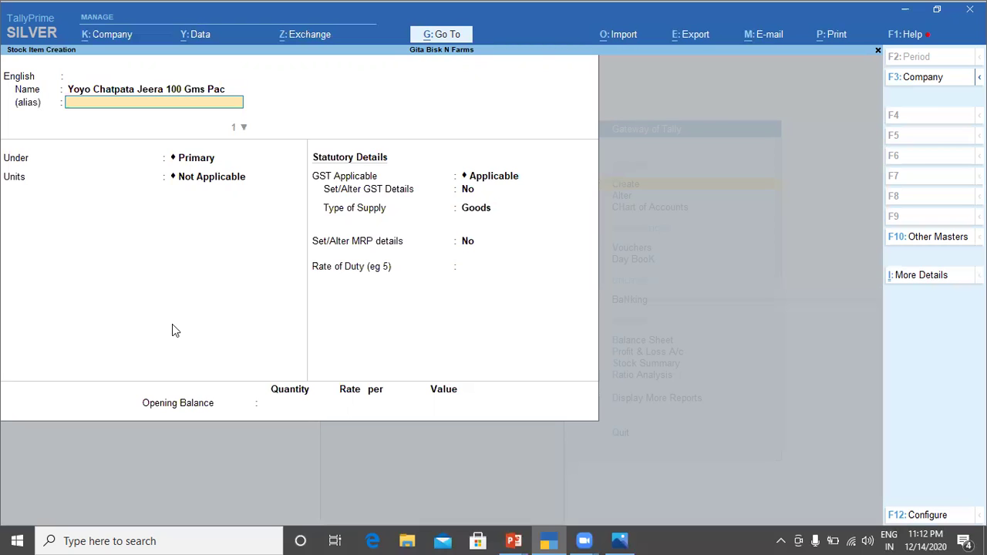
key(Return)
key(Return)
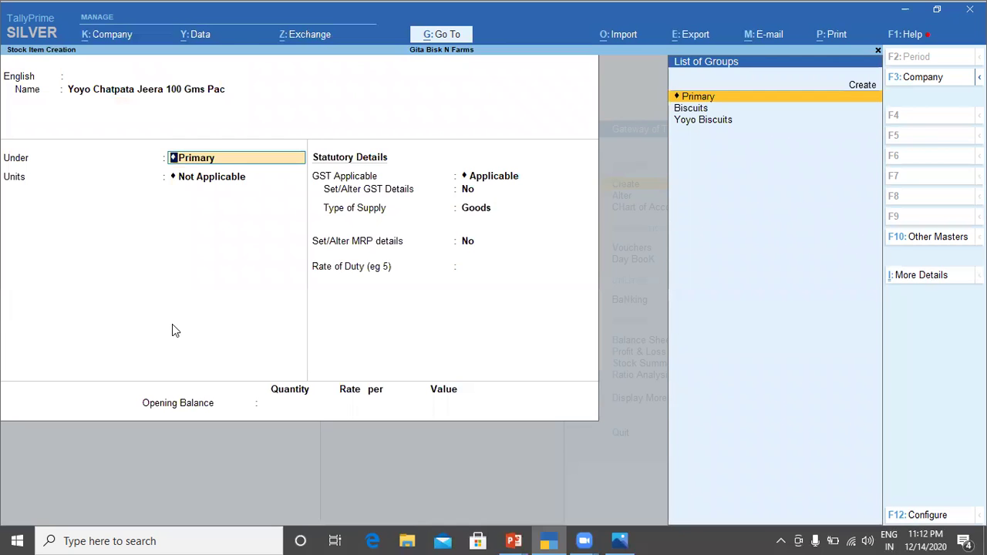
Place the Yoyo Chatpata Jeera item under the Yoyo Biscuits group with Pkt as its unit
key(Down)
key(Down)
key(Return)
key(Down)
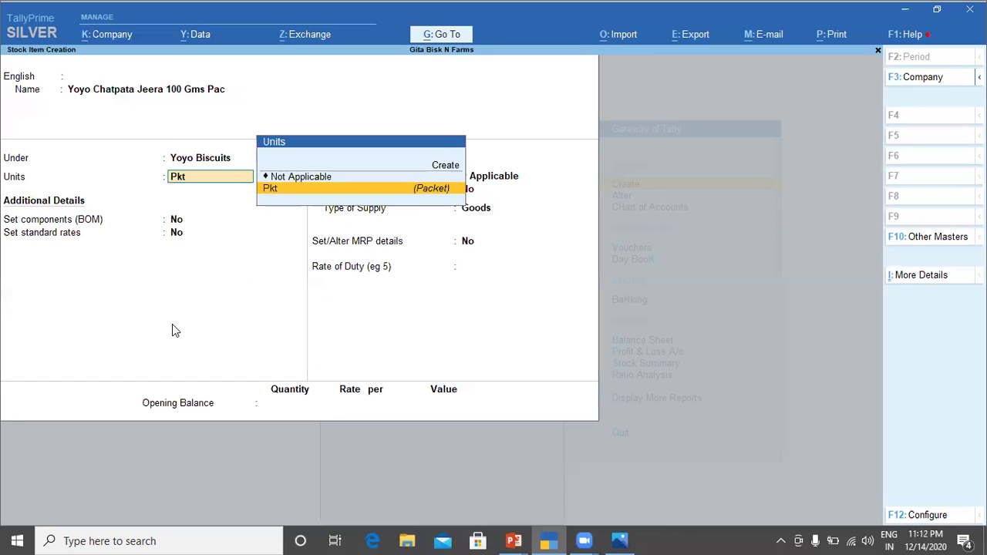
key(Return)
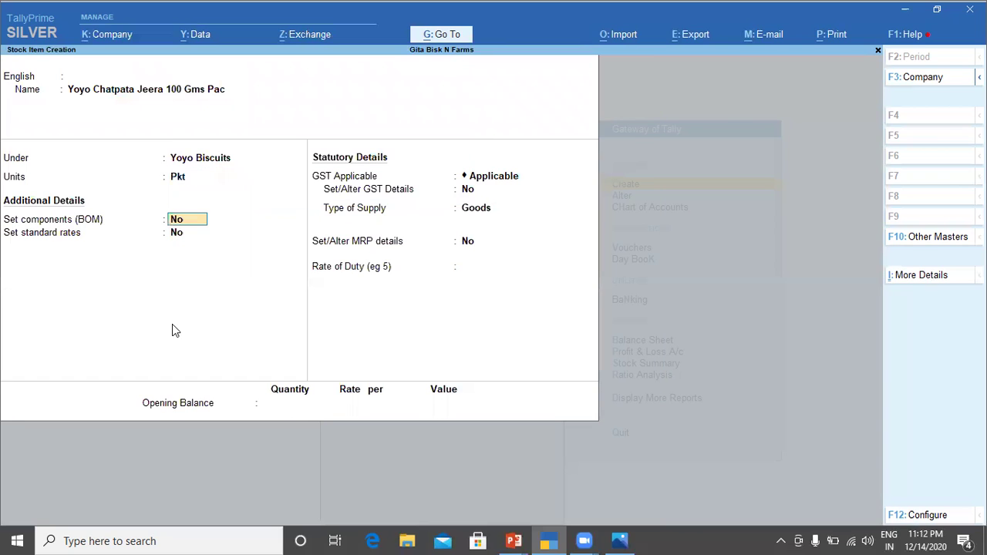
Set Set/Alter GST Details to Yes and accept the default GST details, keeping supply type Goods, MRP details No and rate of duty 0
key(Return)
key(Return)
key(Return)
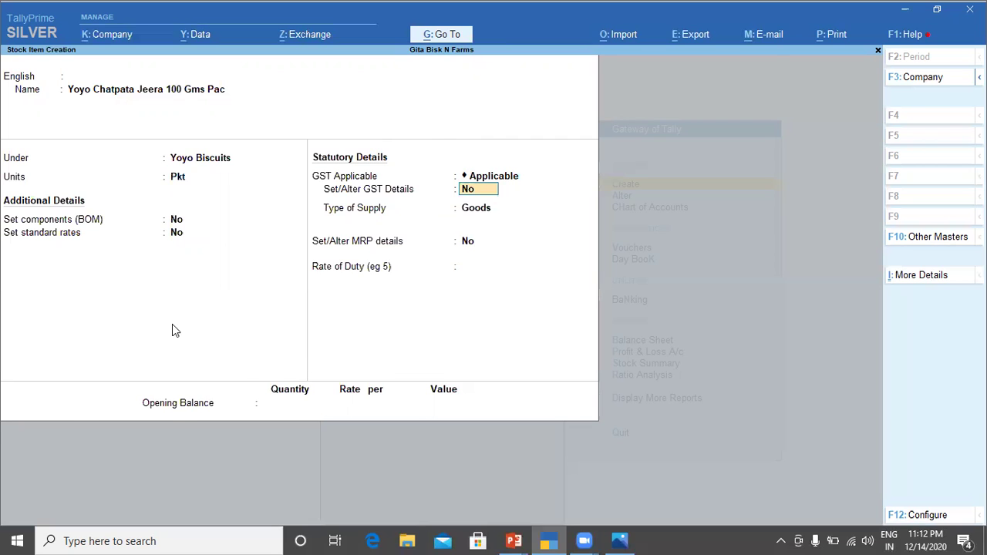
key(y)
key(ctrl+a)
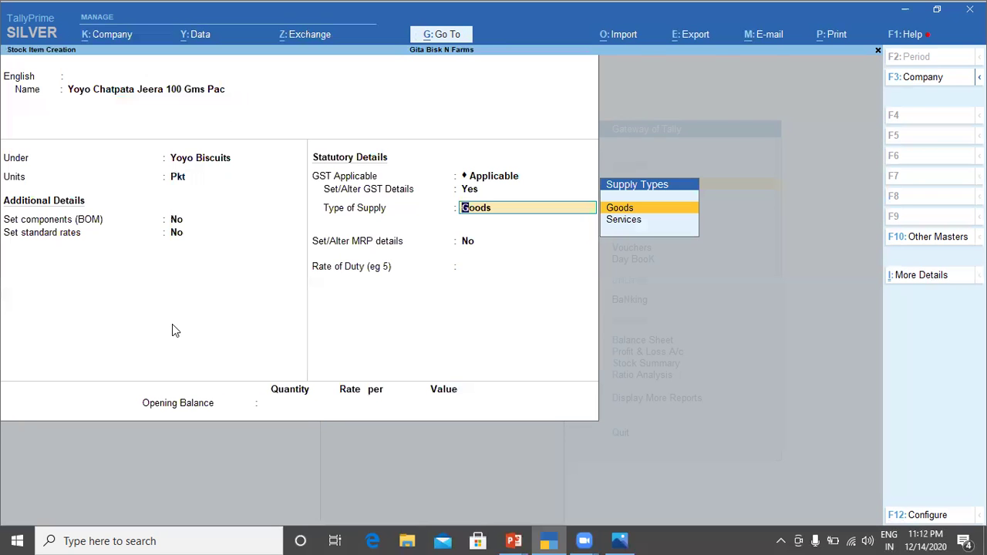
key(Return)
key(Return)
key(Return)
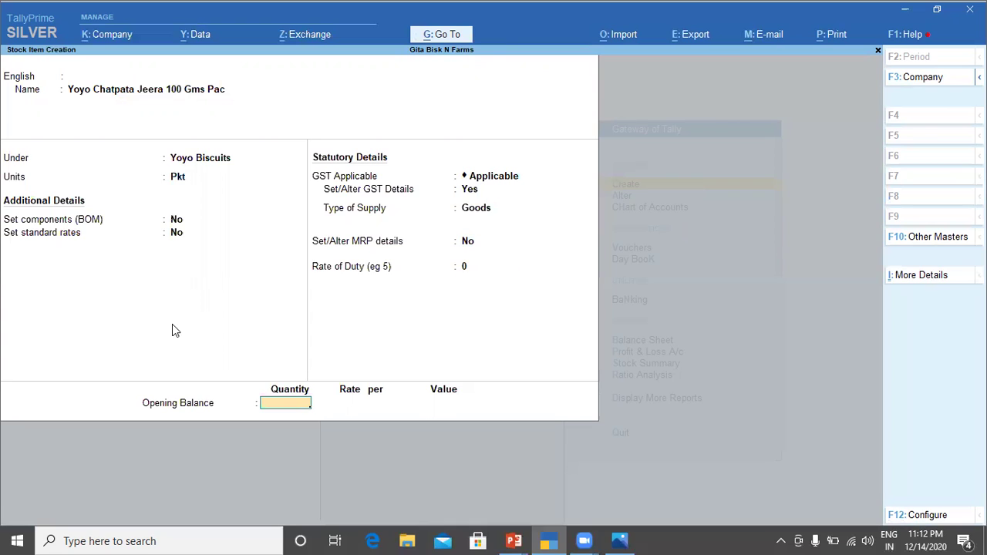
Enter an opening balance of 50 Pkt at a rate of 10 per Pkt and save the Yoyo Chatpata Jeera item
text(50)
key(Return)
text(10)
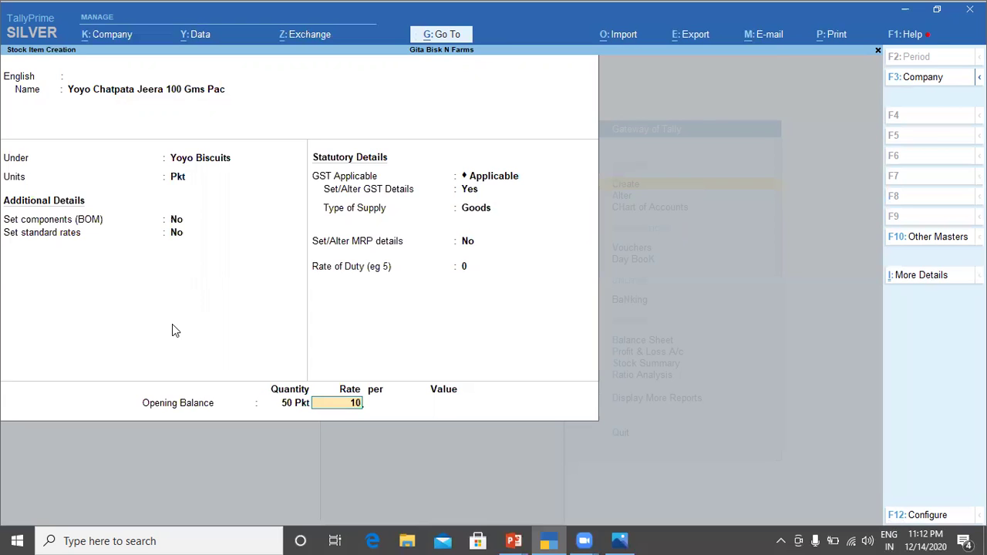
key(Return)
key(Return)
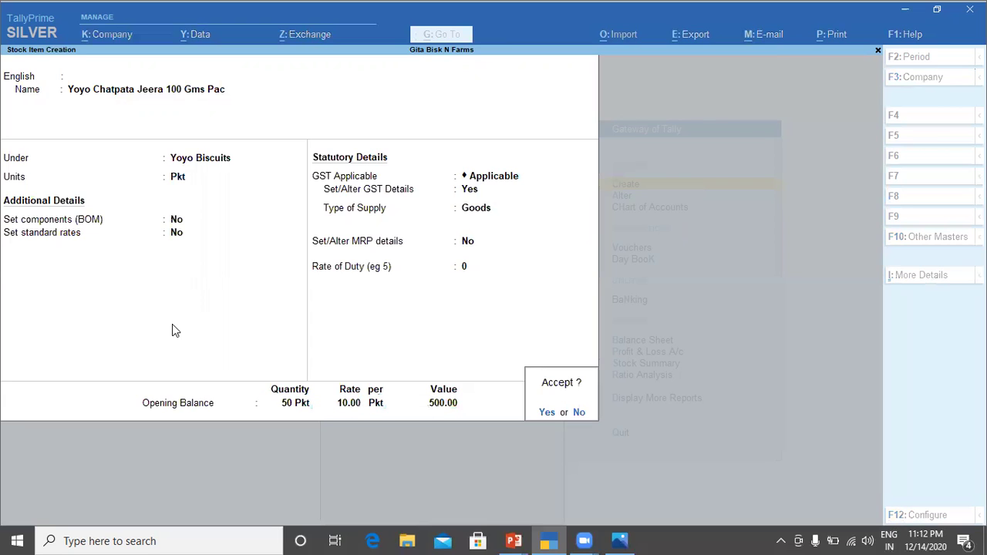
key(Return)
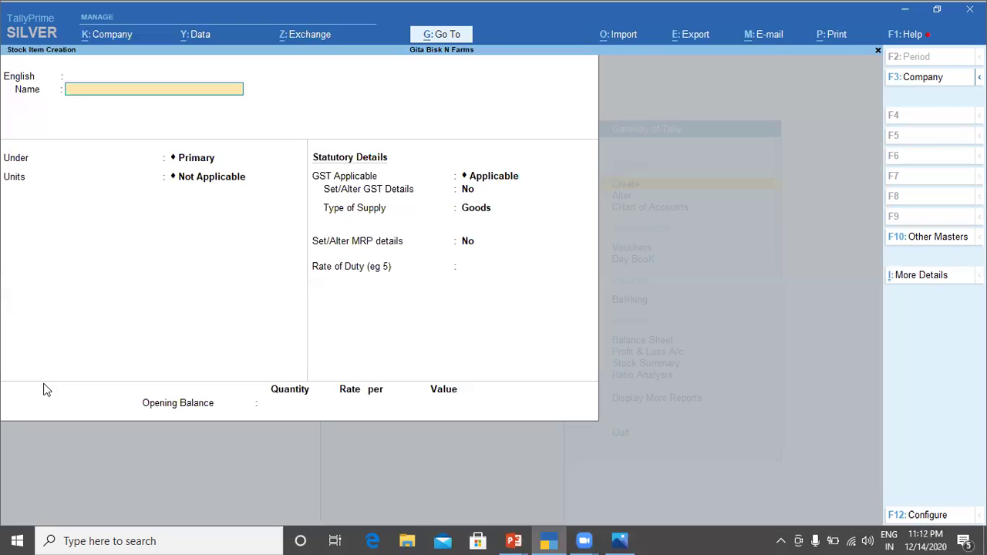
Name the next stock item Anmol Coconut Crunch 200 Gms Pac without an alias
text(Anmol Coconut Cri)
key(BackSpace)
text(unch 200)
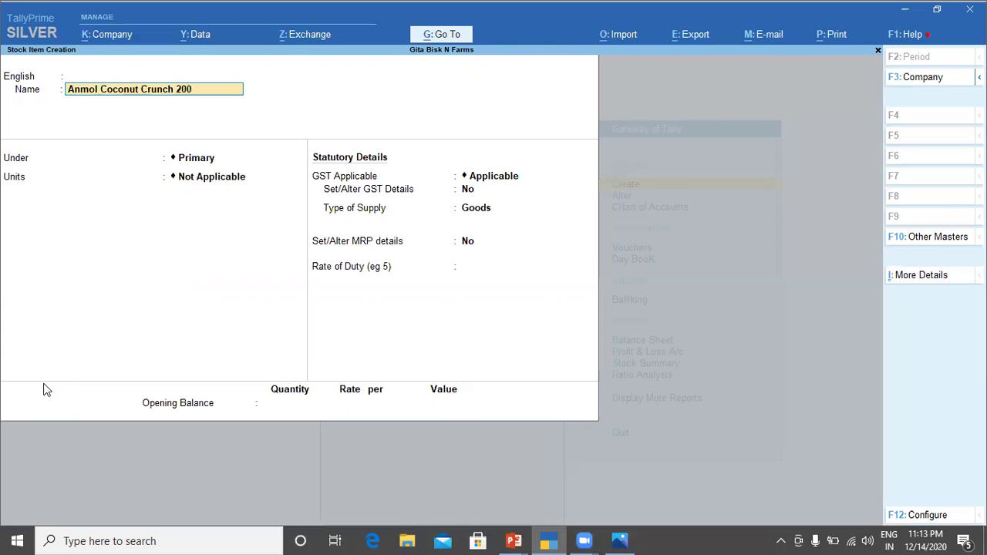
text( Gms Pac)
key(Return)
key(Return)
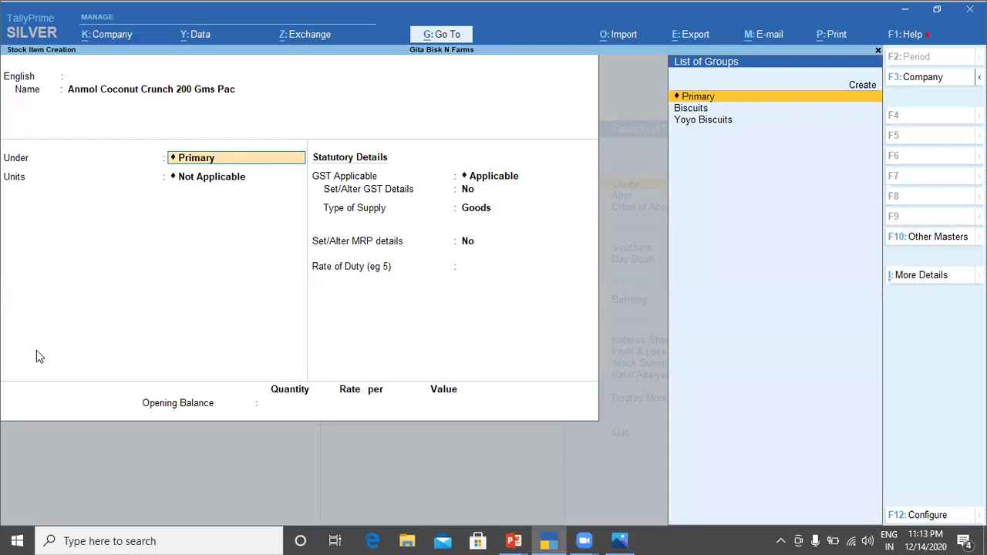
Start a new stock group from the item's Under field and name it Anmol Bisuits, without an alias or additional language
key(Down)
key(Down)
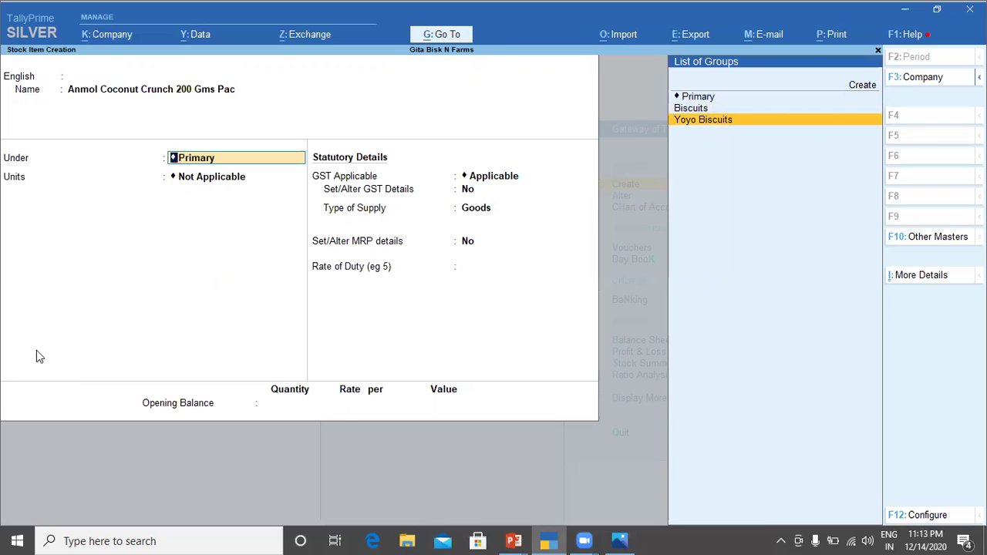
key(alt+c)
text(Anmol)
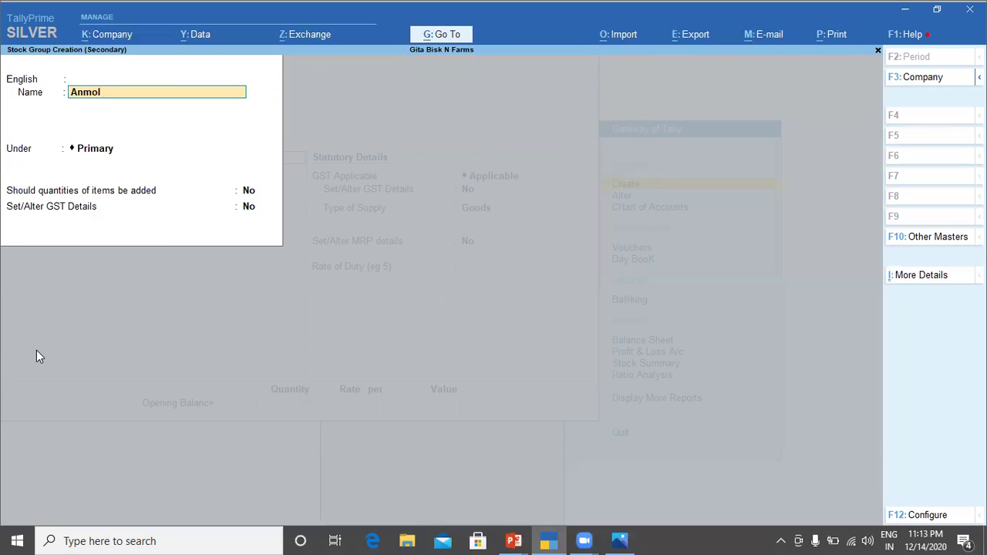
text( Biscuits)
key(Return)
key(Return)
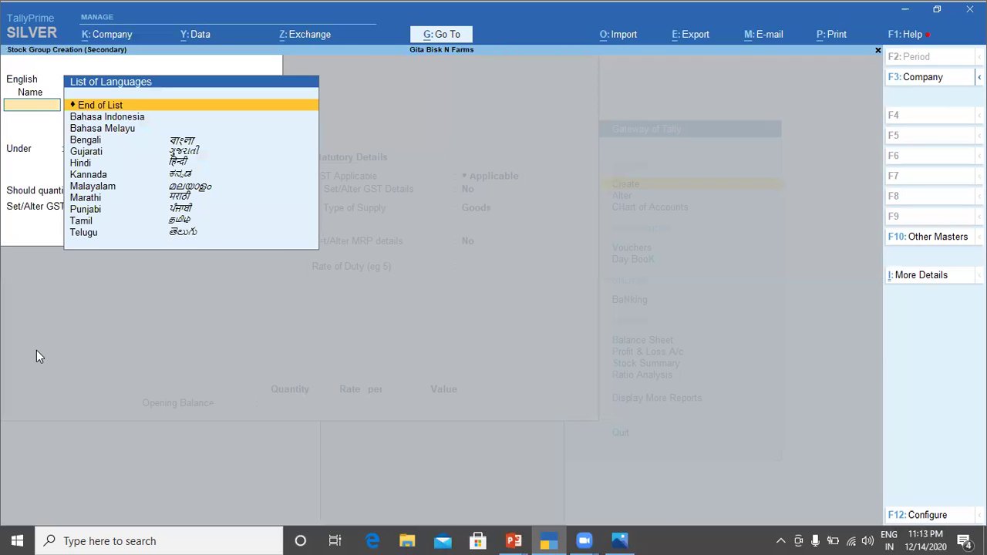
key(Return)
Place the new Anmol group under Biscuits with adding of item quantities set to Yes and GST details No, and save it
text(b)
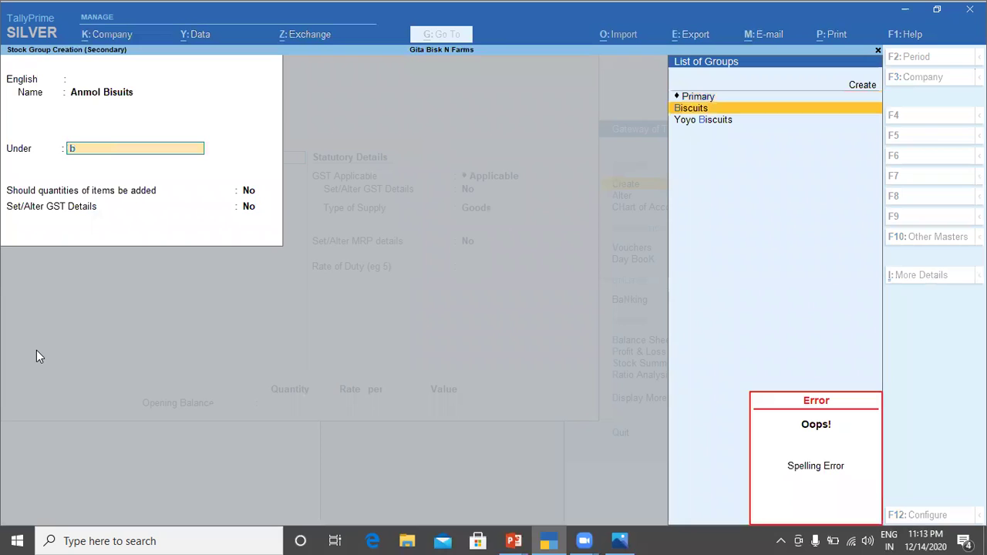
key(Return)
key(y)
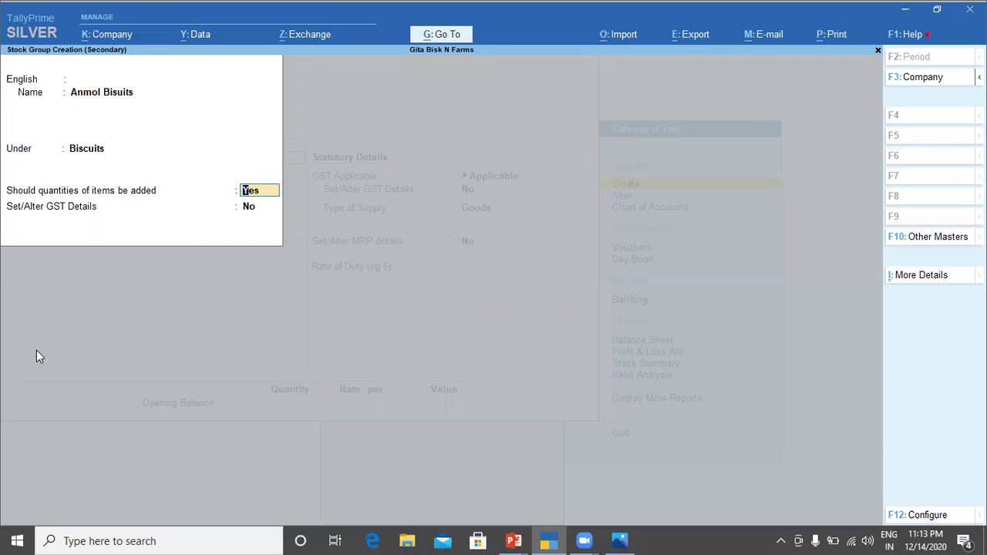
key(Return)
key(Return)
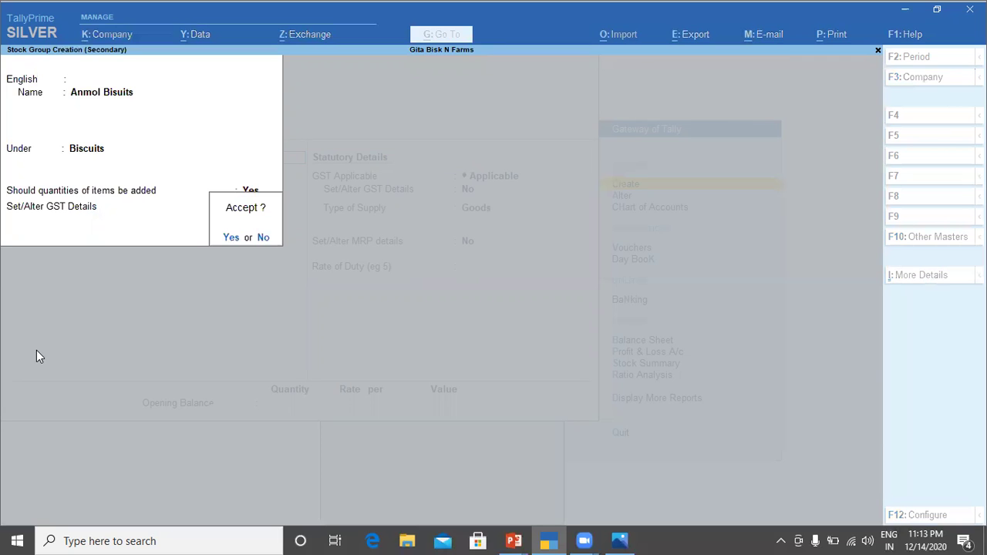
key(Return)
Assign the unit Pkt to the Anmol Coconut Crunch item, keeping components and standard rates at No
key(Down)
key(Return)
key(Return)
key(Return)
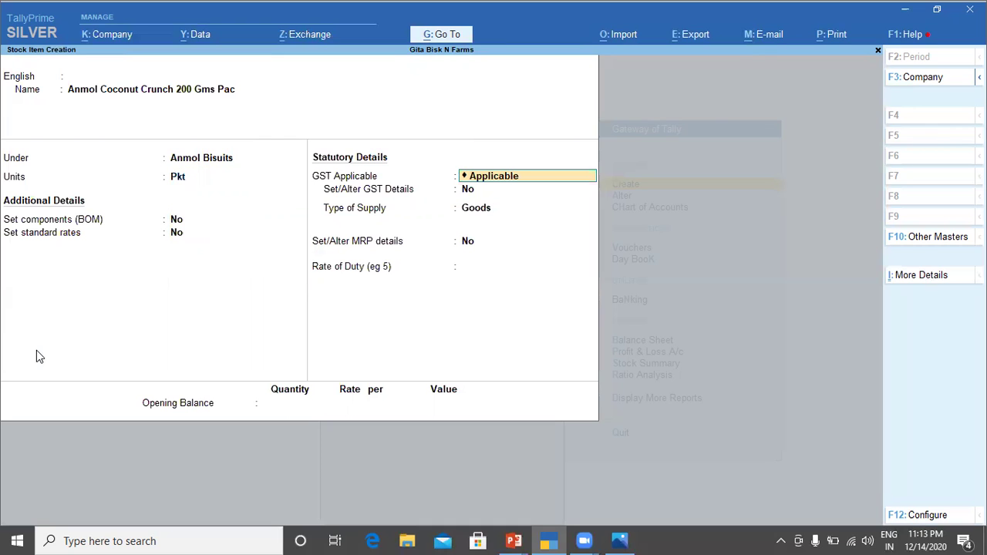
Save the Anmol Coconut Crunch item with GST details No, supply type Goods and no opening balance, and quit stock item creation
key(Return)
key(Return)
key(Return)
key(Return)
key(Return)
key(Return)
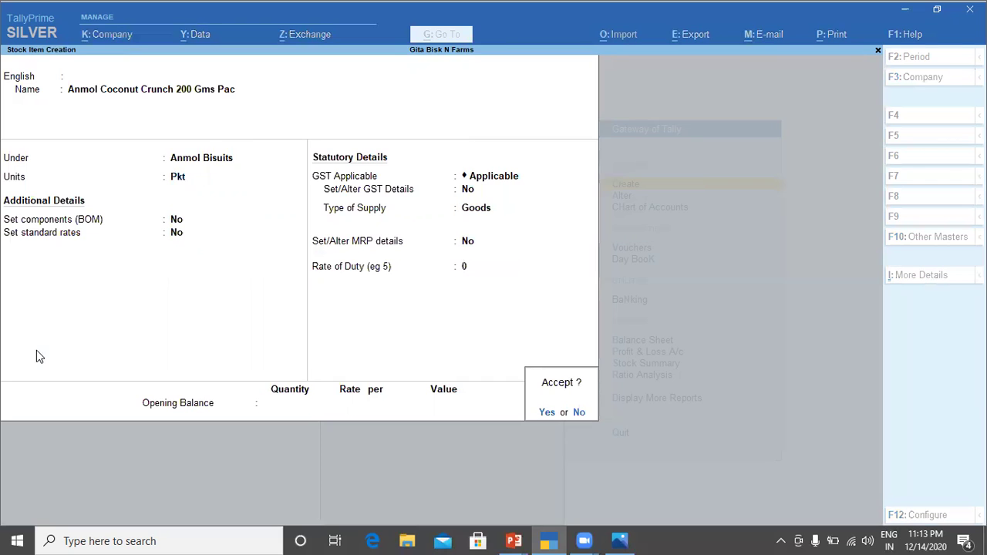
key(Return)
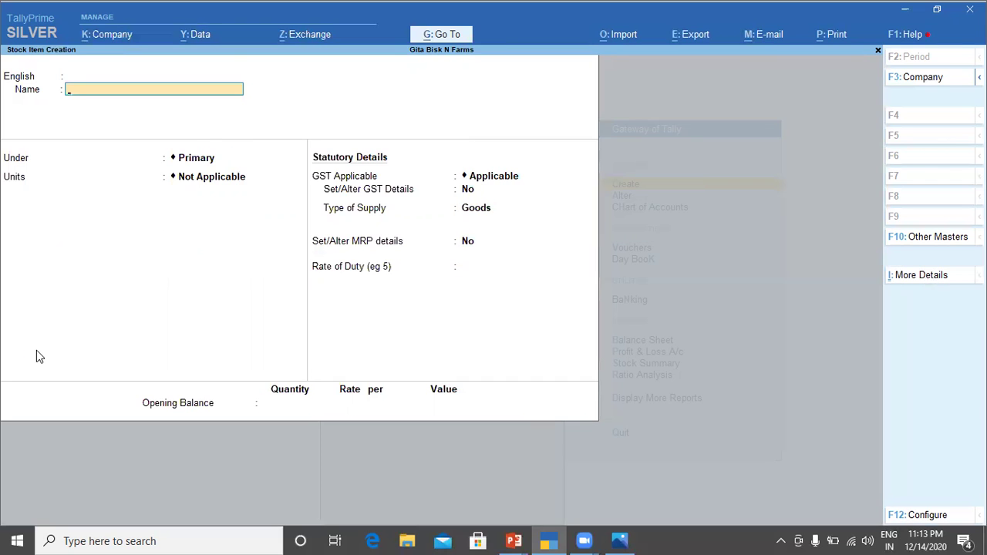
key(Escape)
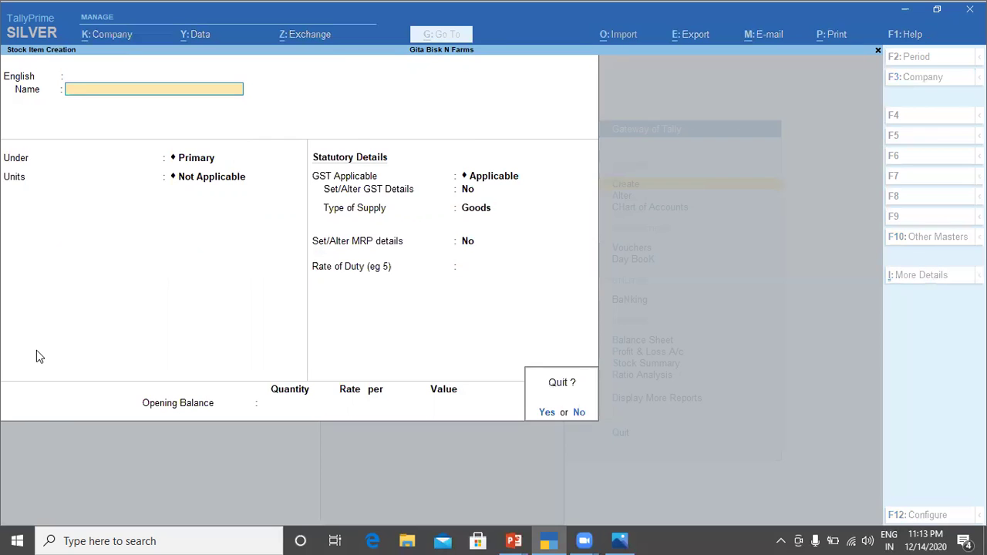
key(Return)
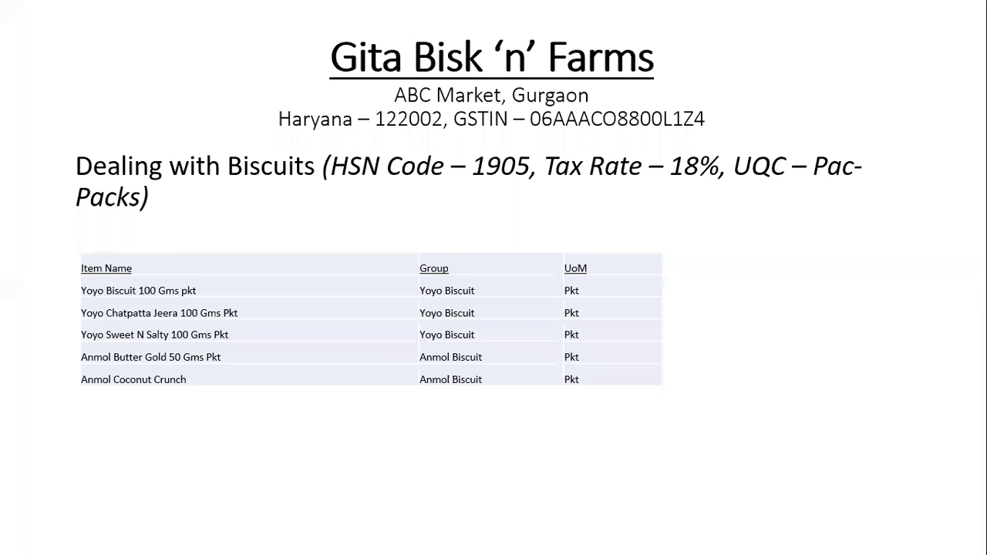
Switch to TallyPrime, return to the Gateway of Tally and check the item list on the presentation slide
key(alt+Tab)
key(Escape)
key(Escape)
key(Escape)
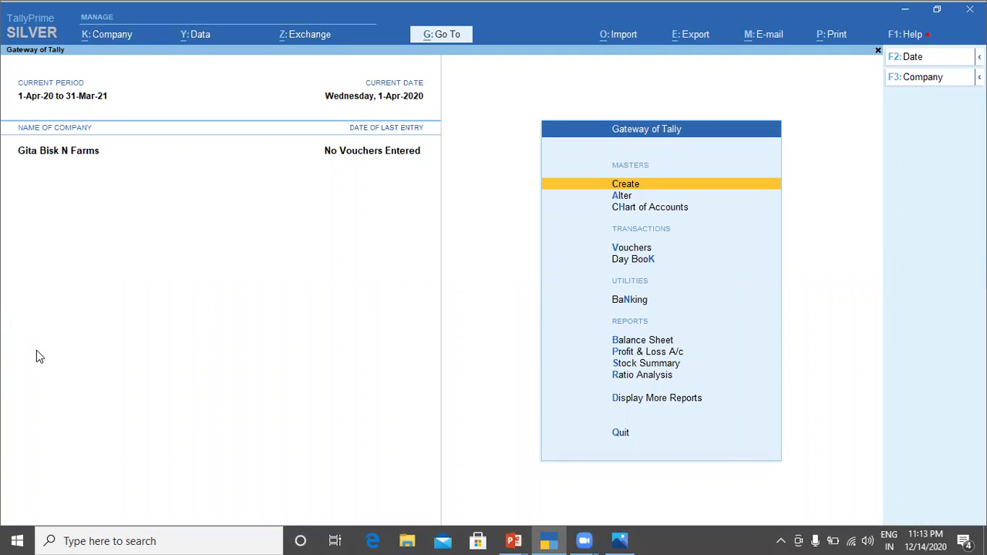
key(alt+Tab)
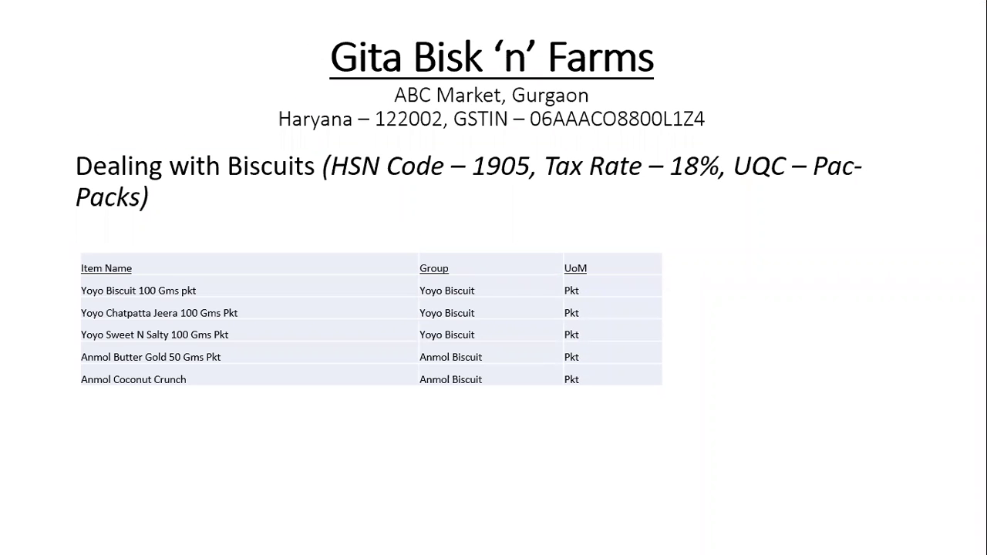
key(alt+Tab)
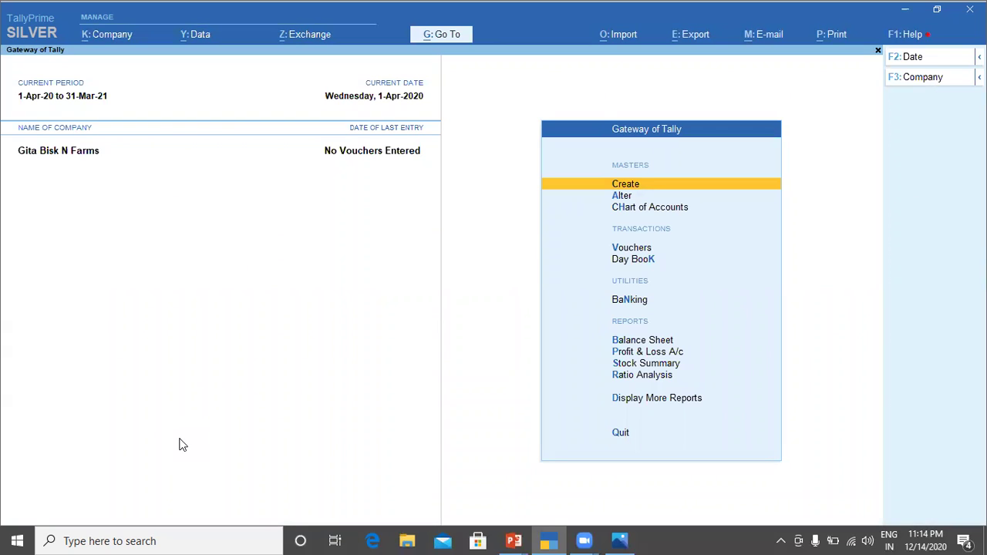
Open the list of stock items for alteration from the inventory masters
key(Down)
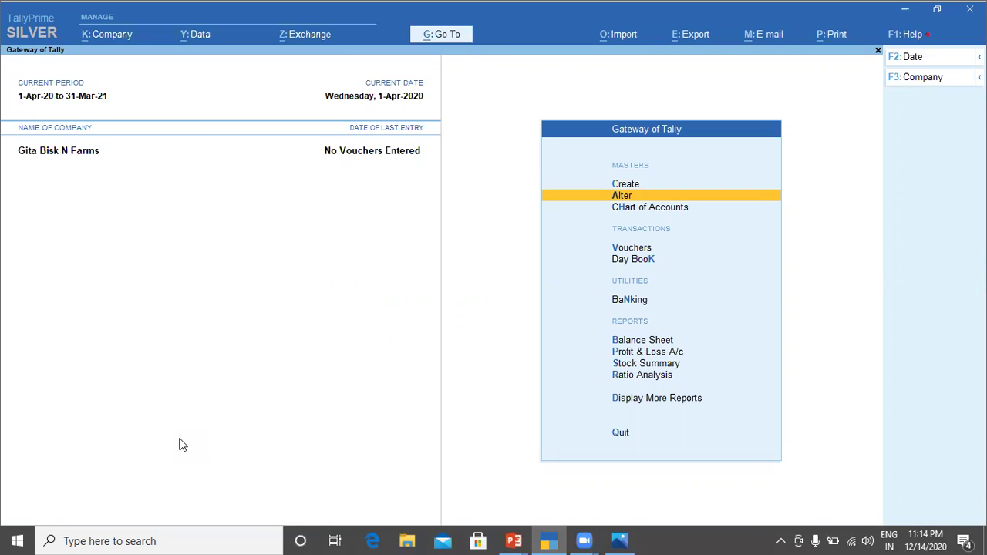
key(Return)
key(Down)
key(Down)
key(Down)
key(Down)
key(Down)
key(Down)
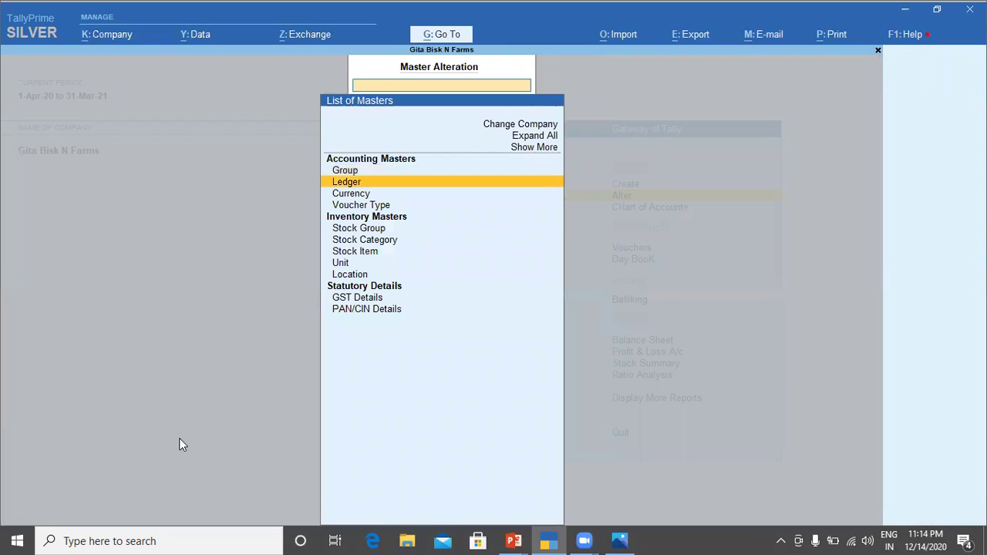
key(Return)
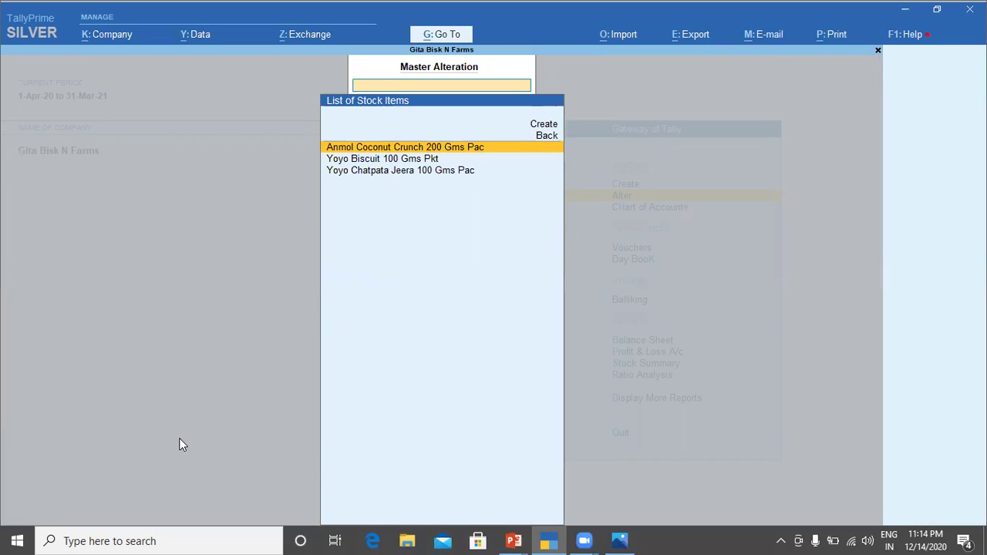
Open Anmol Coconut Crunch 200 Gms Pac for alteration and keep its existing details up to the opening balance quantity
key(Return)
key(Return)
key(Return)
key(Return)
key(Return)
key(Return)
key(Return)
key(Return)
key(Return)
key(Return)
key(Return)
key(Return)
key(Return)
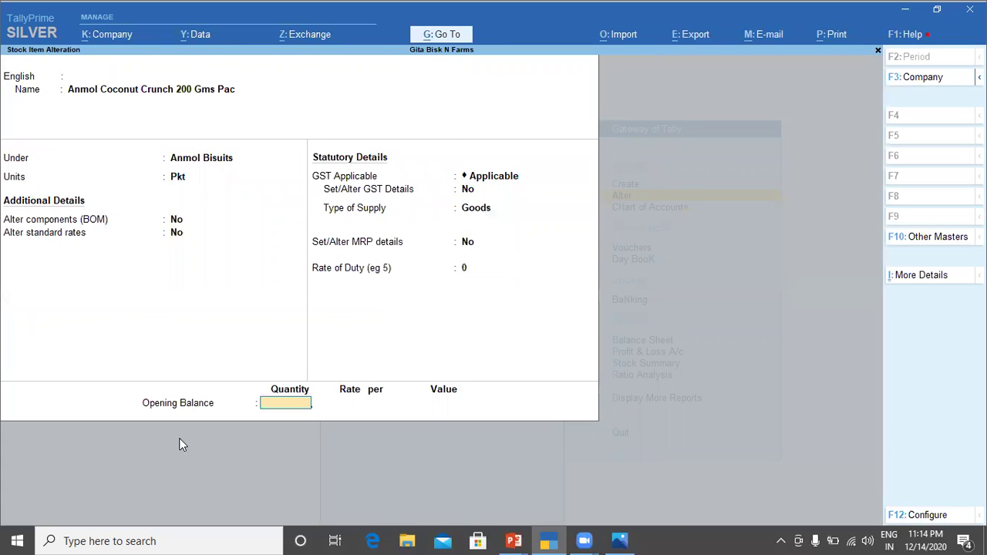
Enter an opening balance of 200 Pkt at a rate of 25, save the item and return to the Gateway of Tally
text(2000)
key(BackSpace)
key(Return)
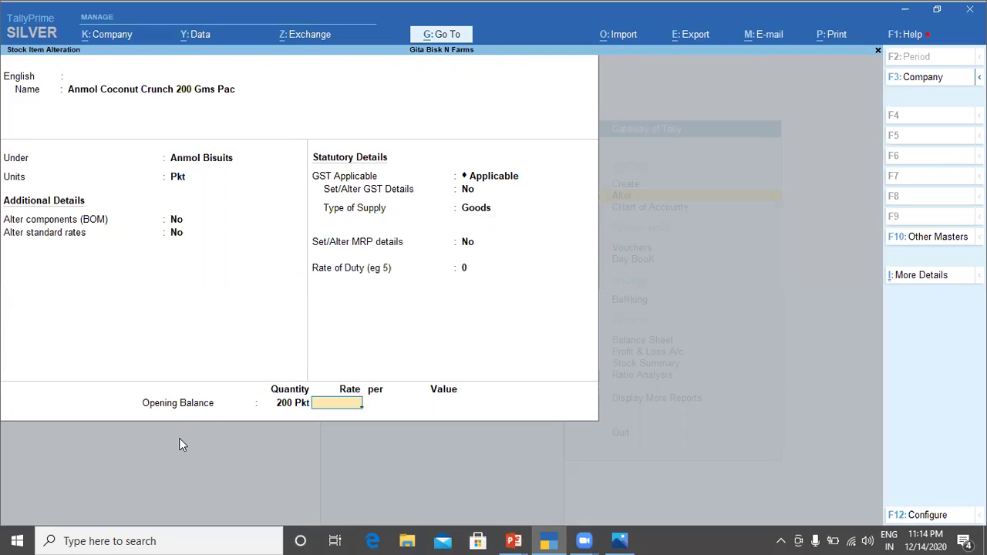
text(25)
key(Return)
key(Return)
key(Return)
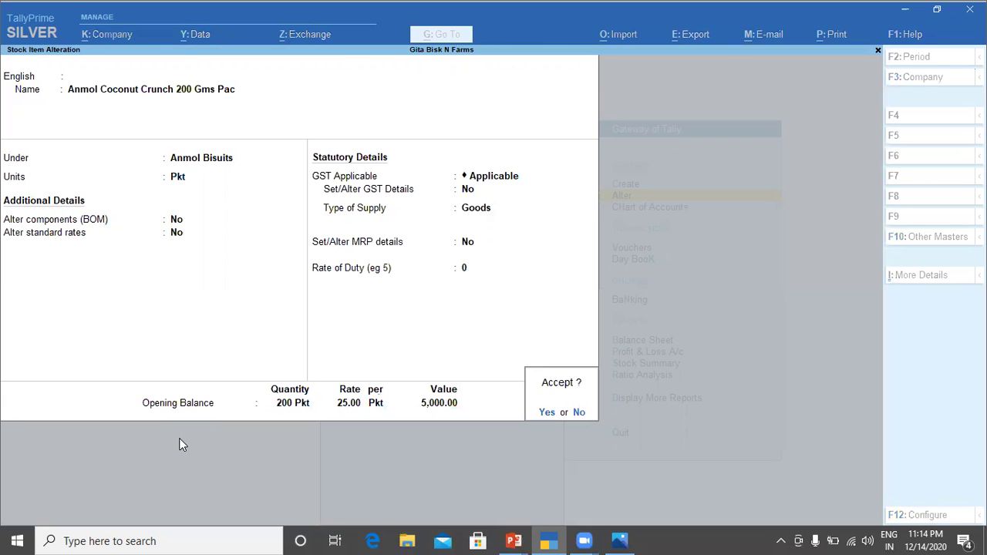
key(Return)
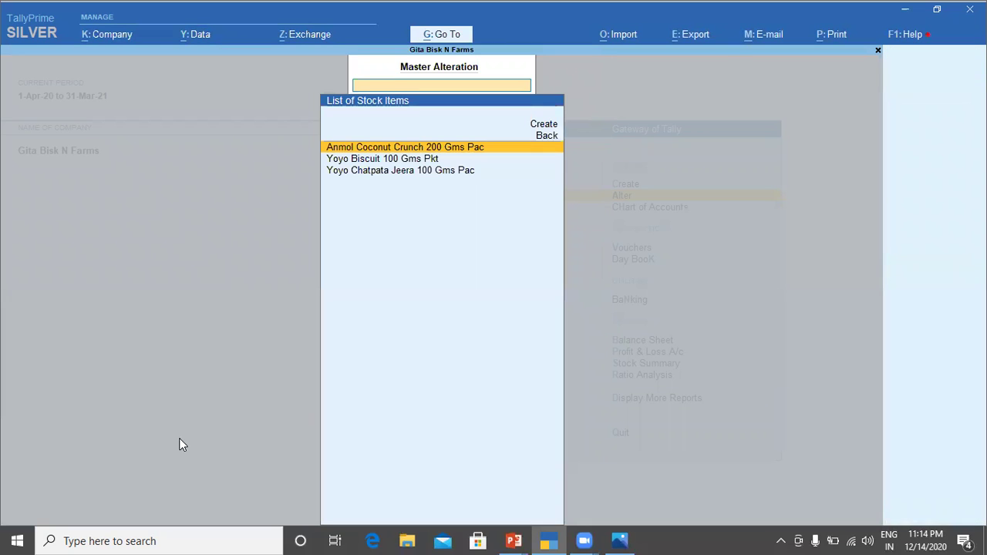
key(Escape)
key(Escape)
key(Escape)
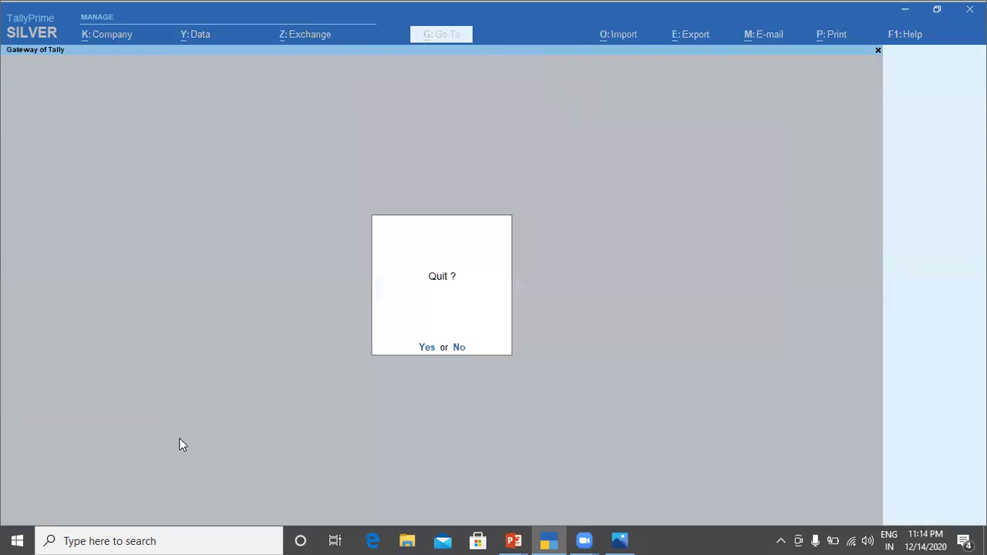
key(n)
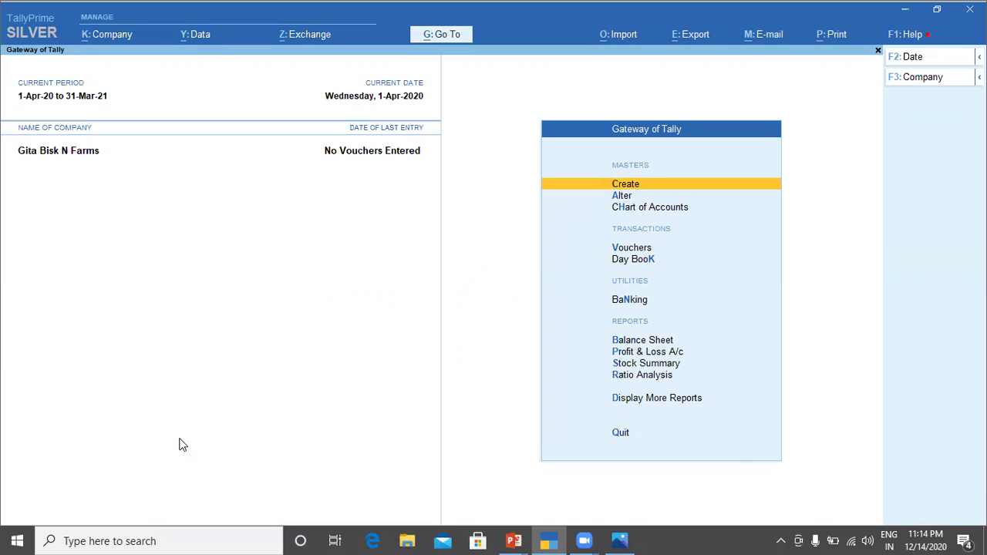
Open the Stock Summary report and examine the closing balances of the subgroups under Biscuits
key(Down)
key(Down)
key(Down)
key(Down)
key(Down)
key(Down)
key(Down)
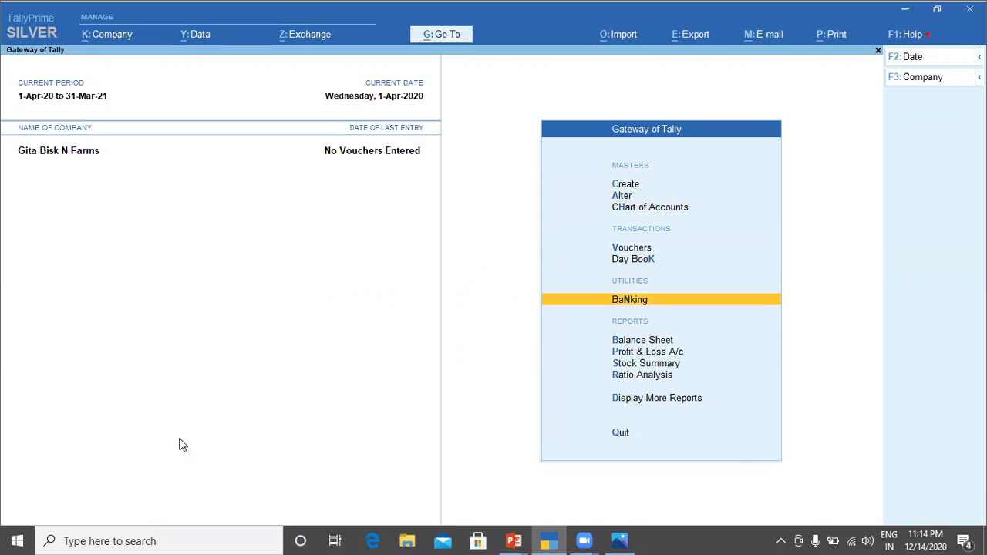
key(Down)
key(Return)
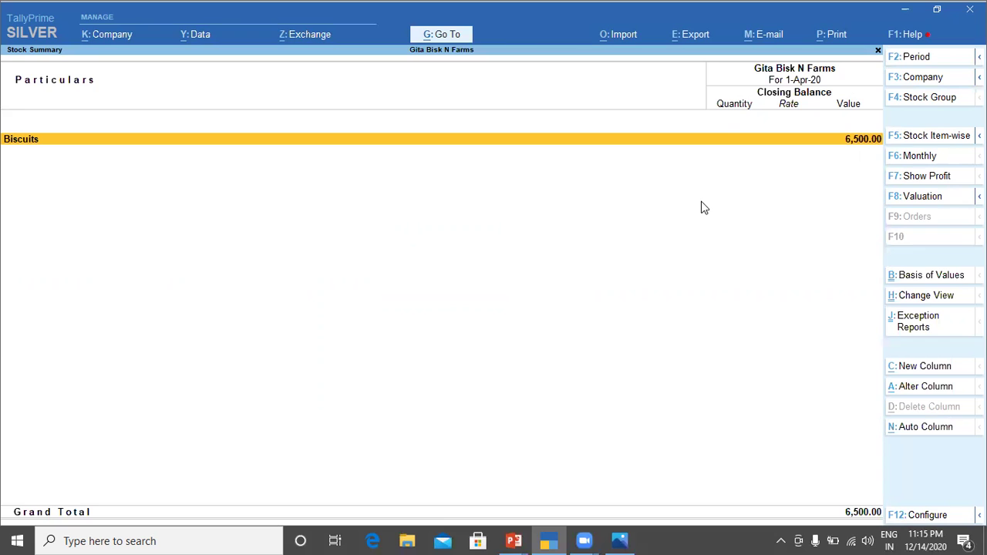
key(Return)
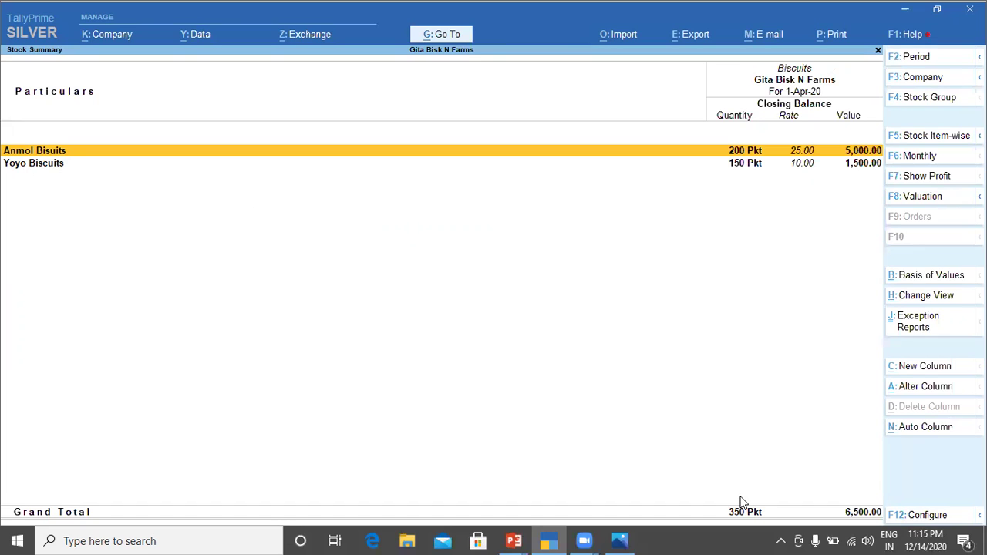
key(Escape)
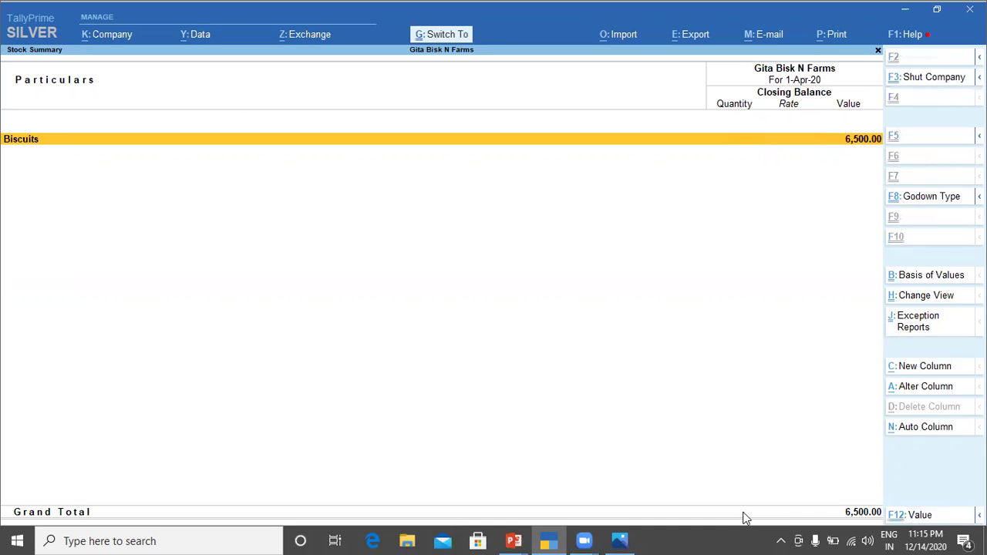
Alter the Biscuits stock group from the Stock Summary so that item quantities are added, keeping GST details at No, and save it
key(ctrl+Return)
key(Return)
key(Return)
key(Return)
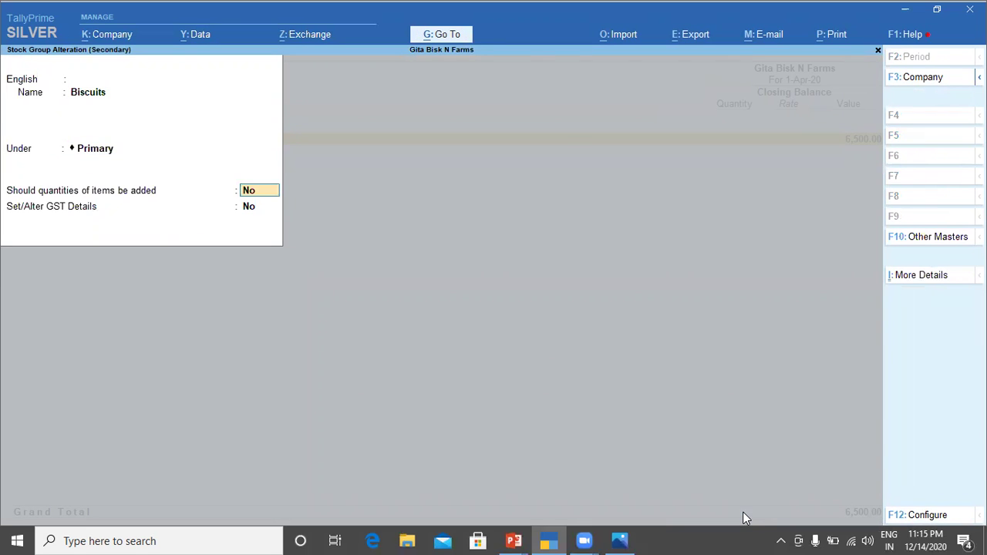
text(y)
key(Return)
key(Return)
key(Return)
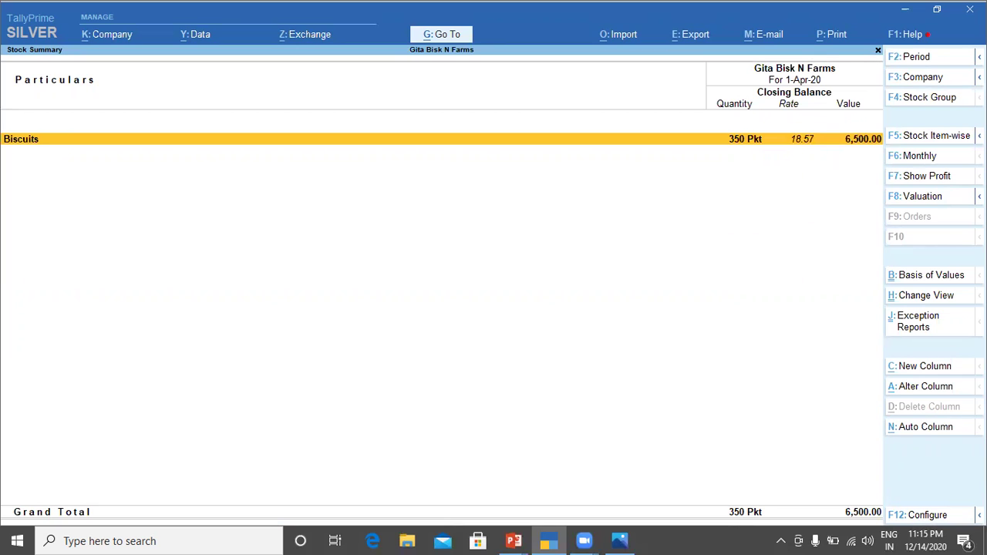
Drill down through Biscuits to examine the item balances of the Anmol Bisuits and Yoyo Biscuits groups
click(752, 145)
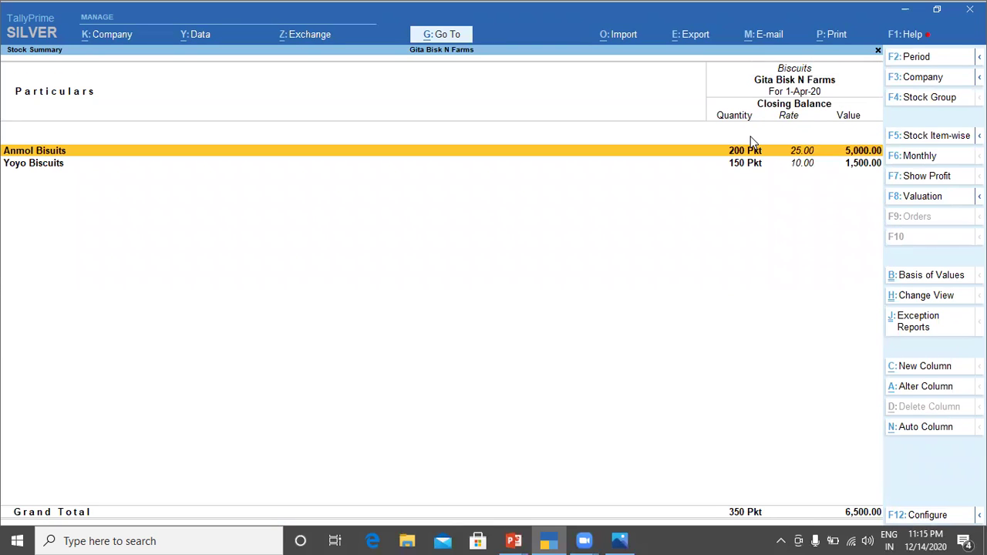
click(819, 144)
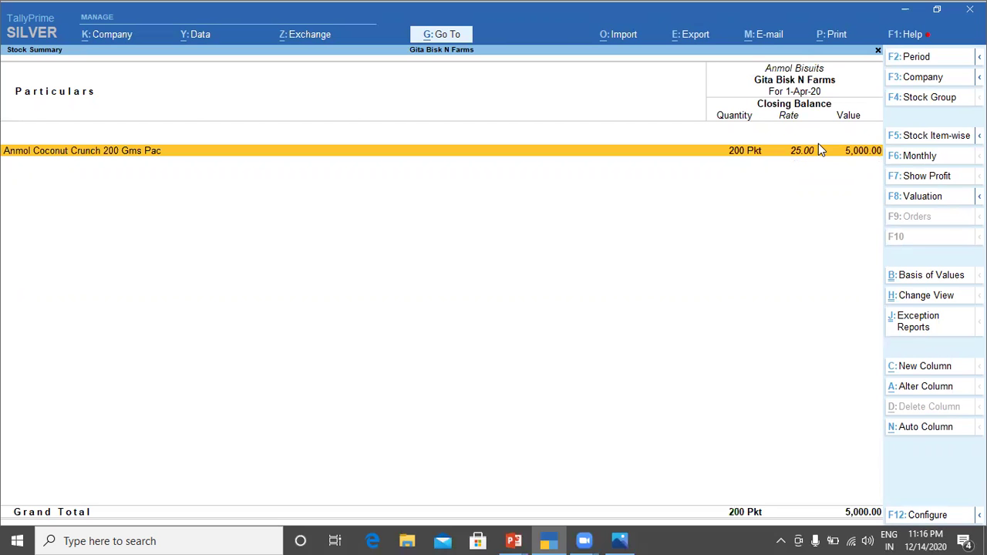
key(Escape)
key(Down)
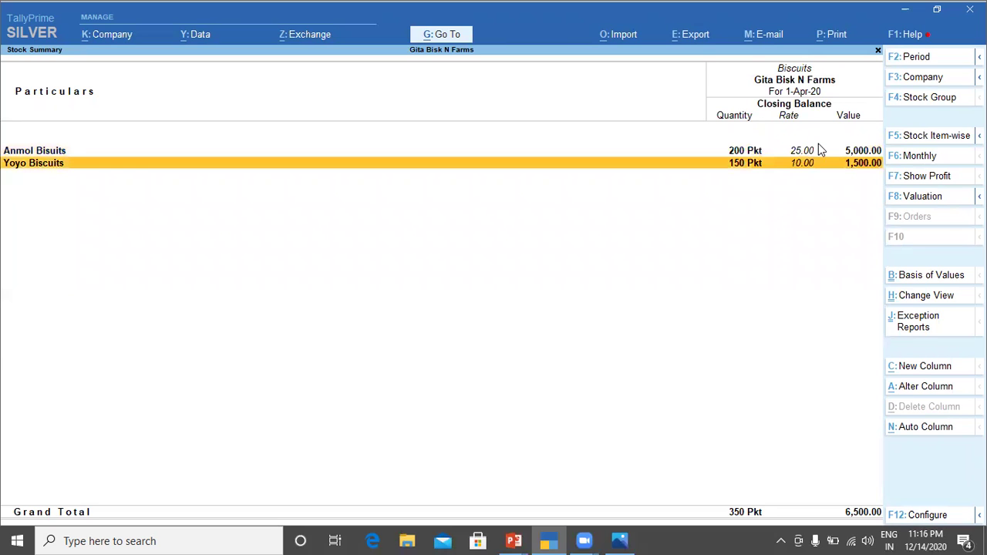
key(Return)
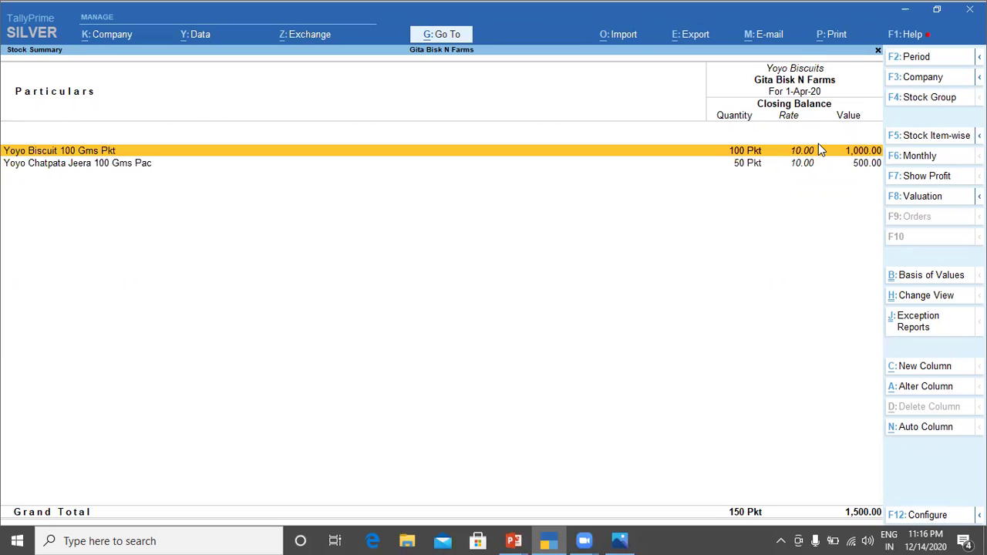
key(Escape)
key(Escape)
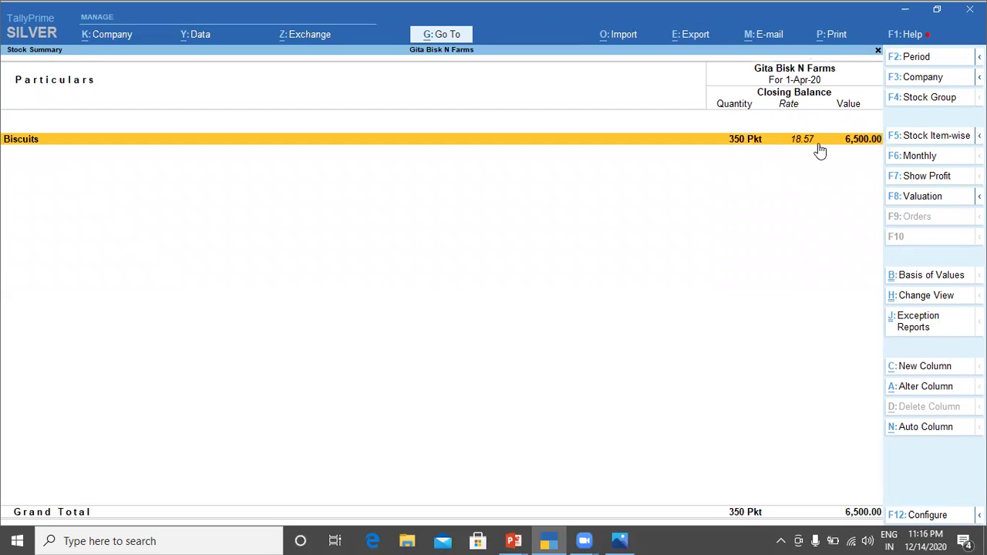
Reopen the Stock Summary from the Gateway of Tally and display it stock item-wise
key(Escape)
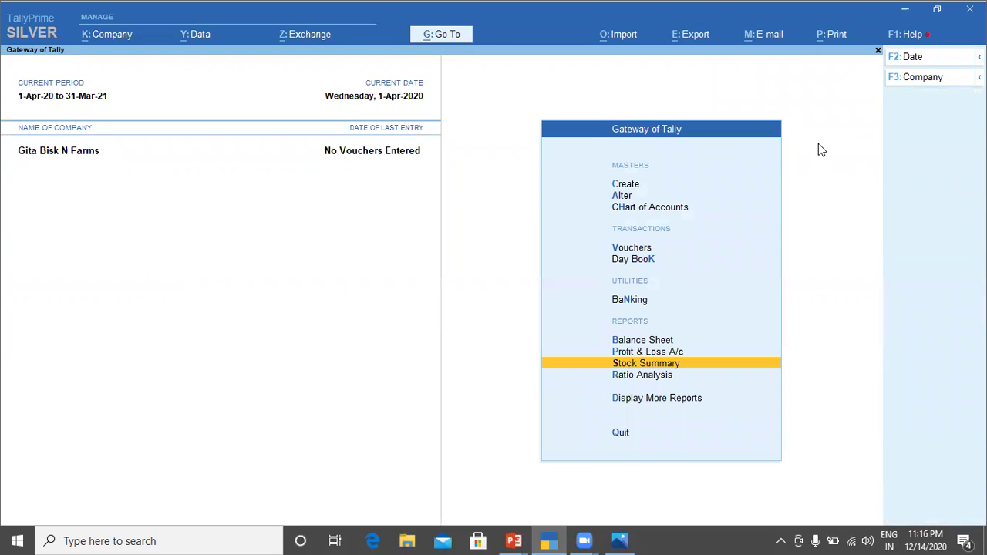
key(Return)
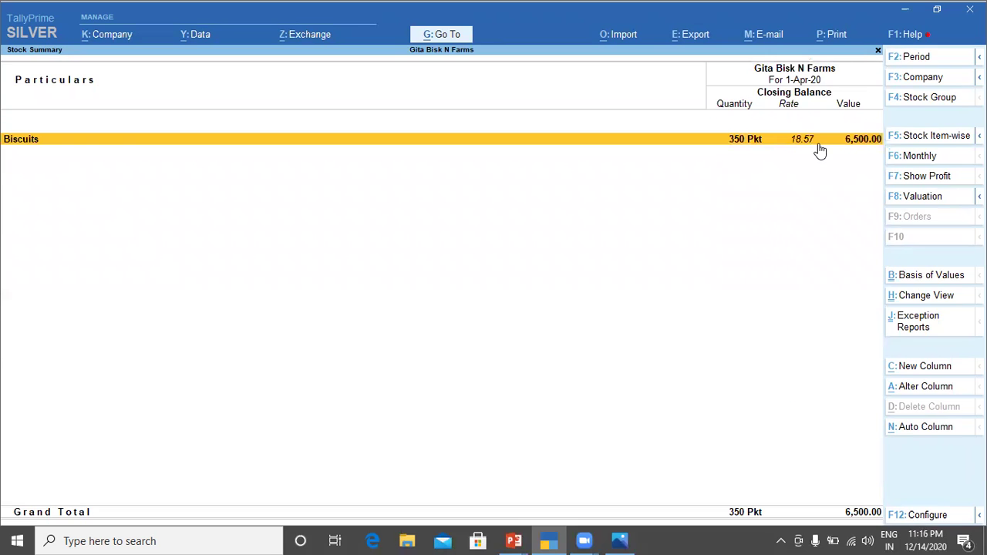
click(911, 144)
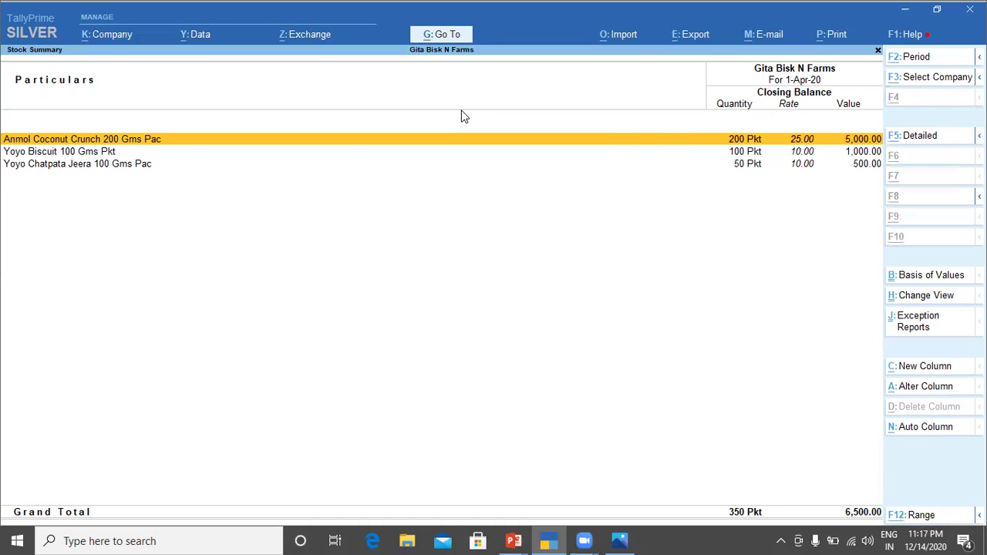
Switch to Photos to show the Types of Vouchers course image, and return to TallyPrime
key(alt+Tab)
key(alt+Tab)
key(Right)
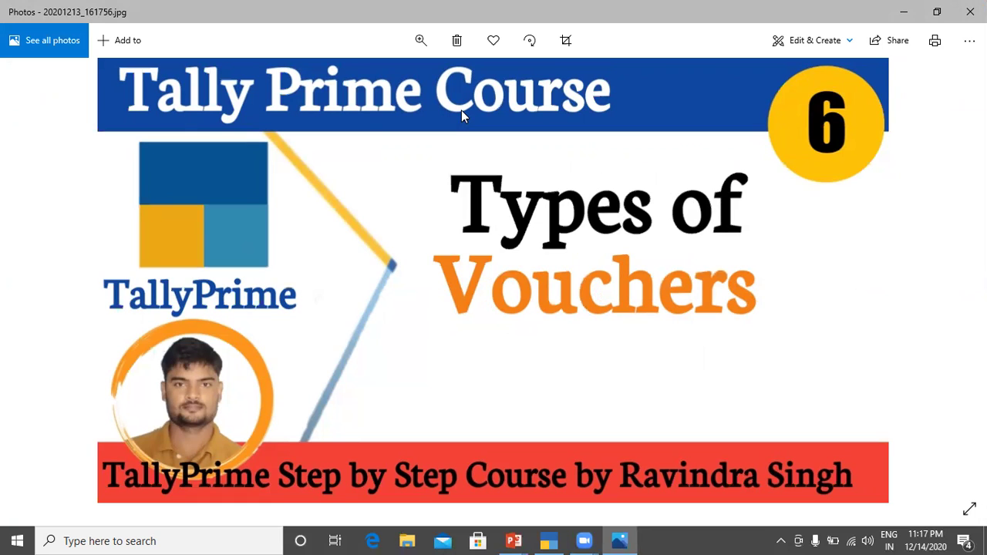
key(alt+Tab)
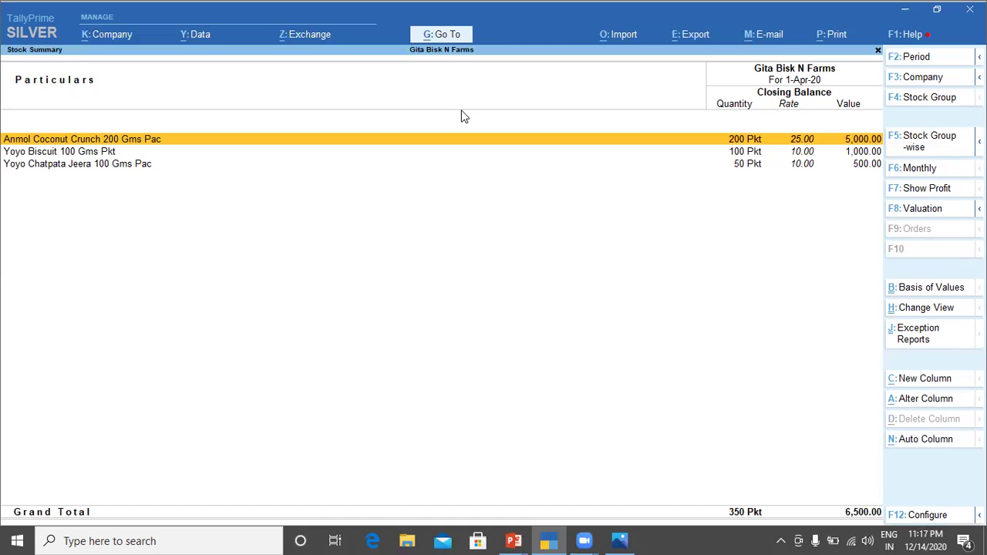